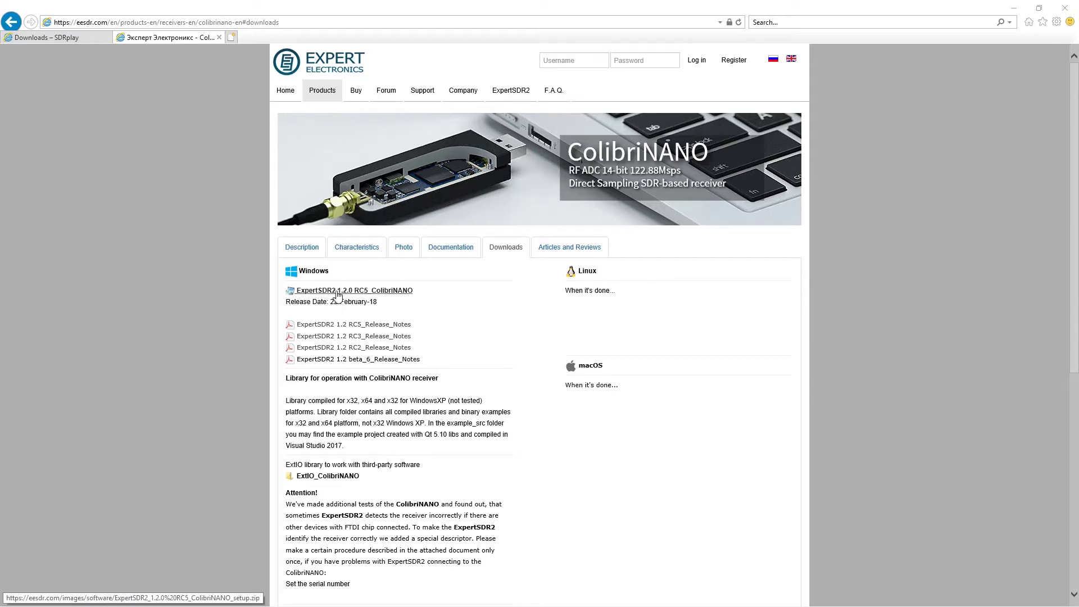
# Step: Download the ExpertSDR2 1.2.0 RC5_ColibriNANO setup archive to the Desktop, then dismiss the download notice and minimise the browser
pyautogui.click(338, 291)
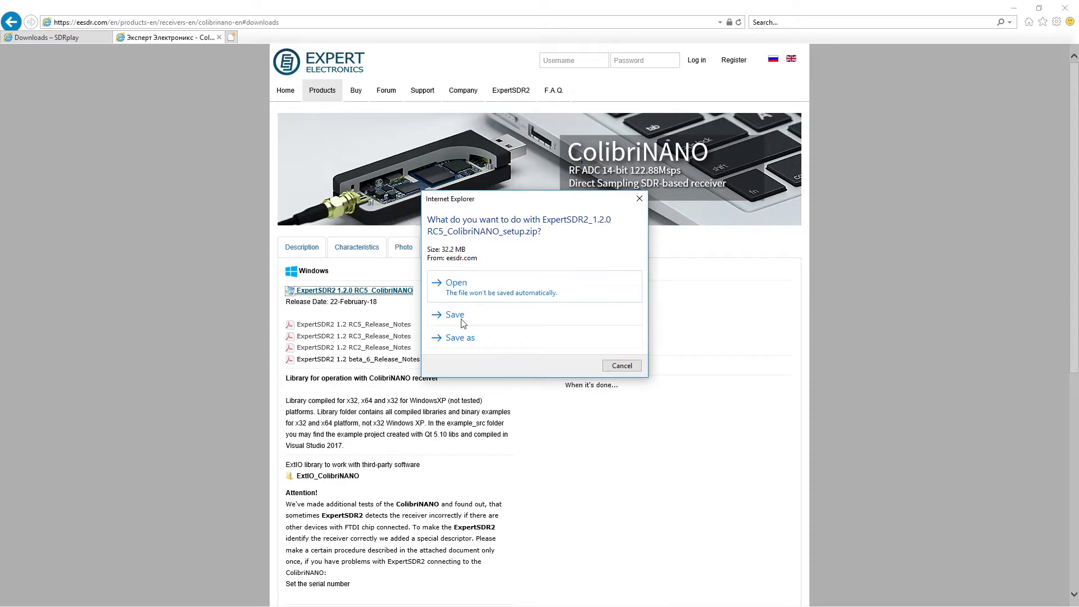
pyautogui.click(458, 337)
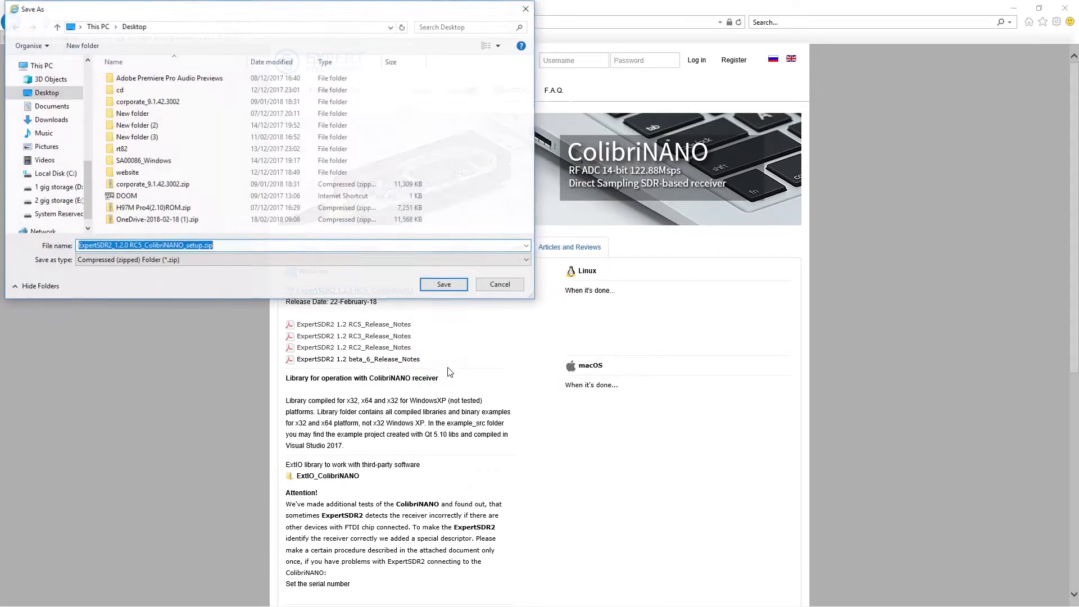
pyautogui.click(64, 97)
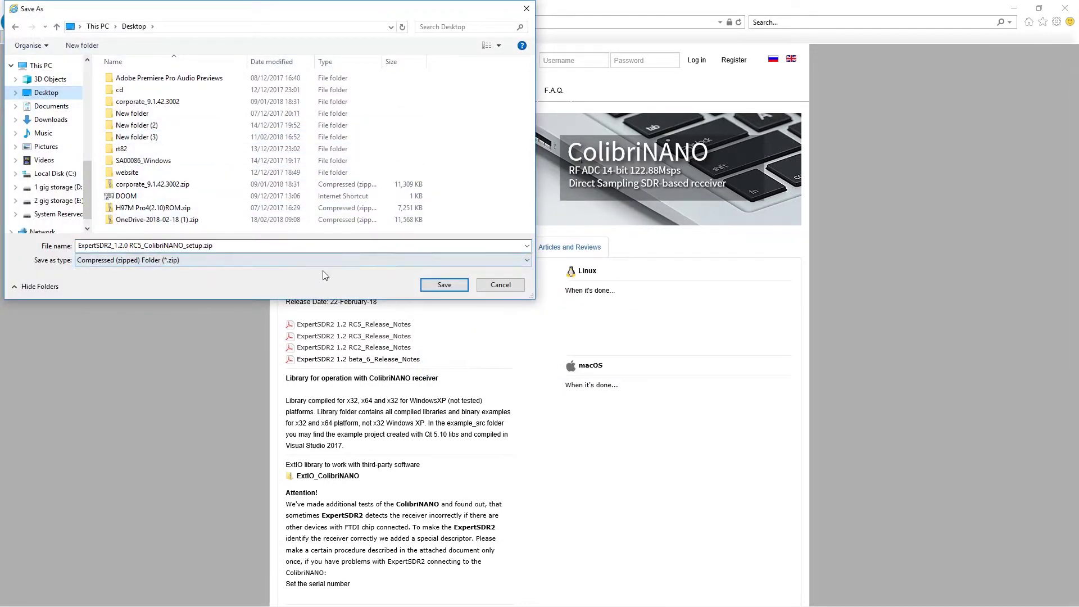
pyautogui.click(443, 285)
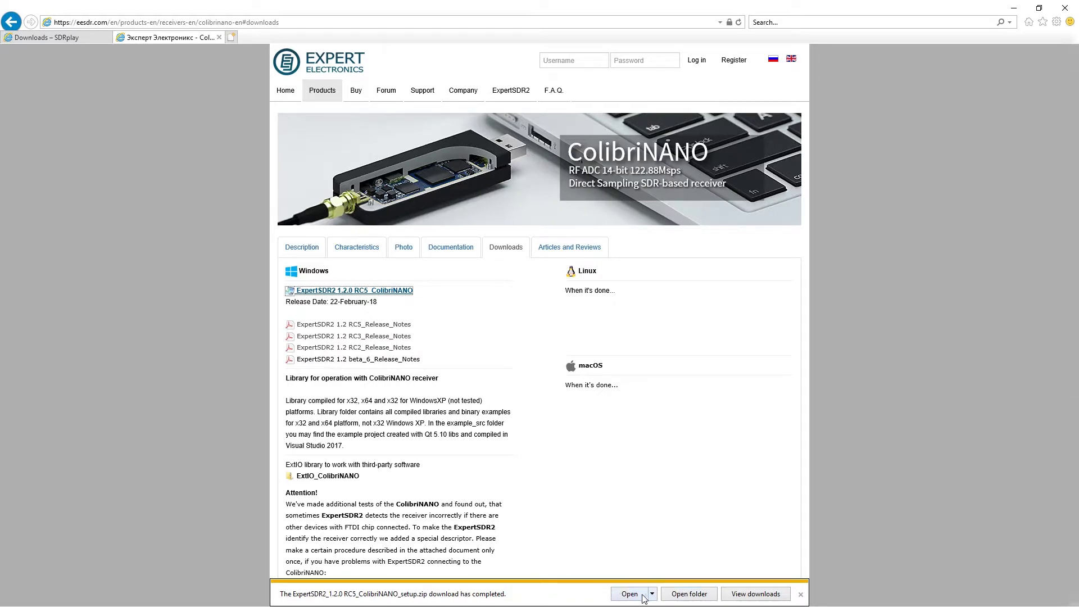
pyautogui.click(799, 595)
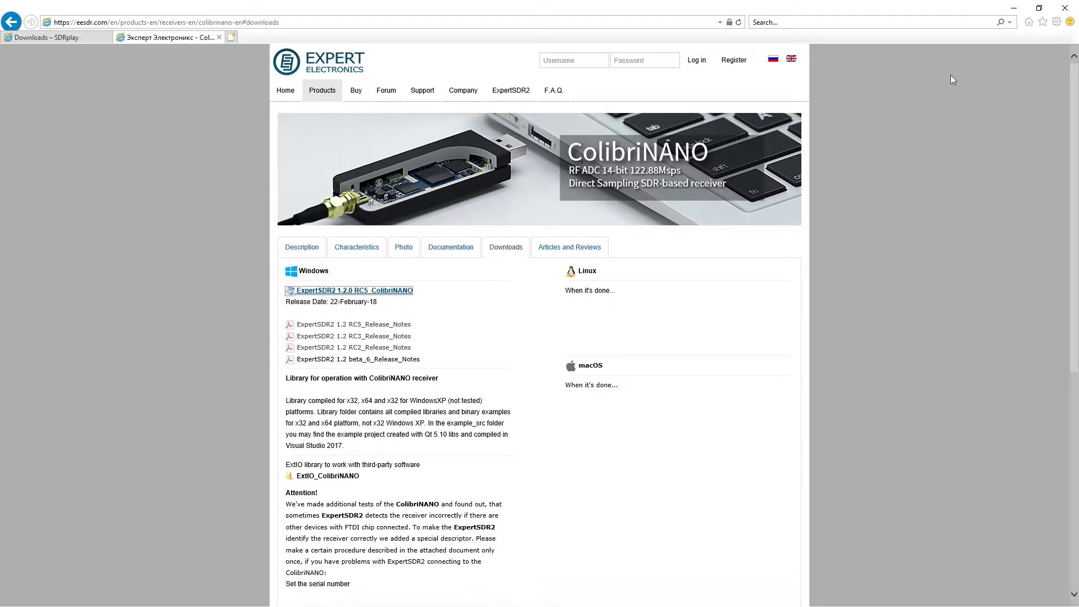
pyautogui.click(1012, 7)
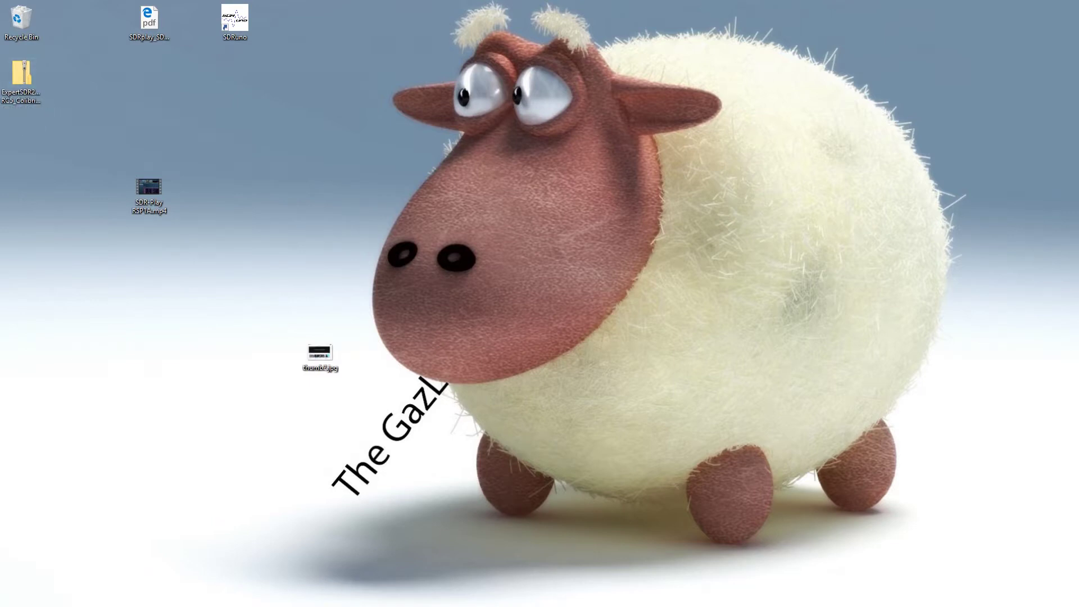
# Step: Extract the ExpertSDR2 ColibriNANO setup application from its zip archive onto the desktop, close the archive window and set the file apart
pyautogui.moveTo(164, 171); pyautogui.dragTo(1000, 124)
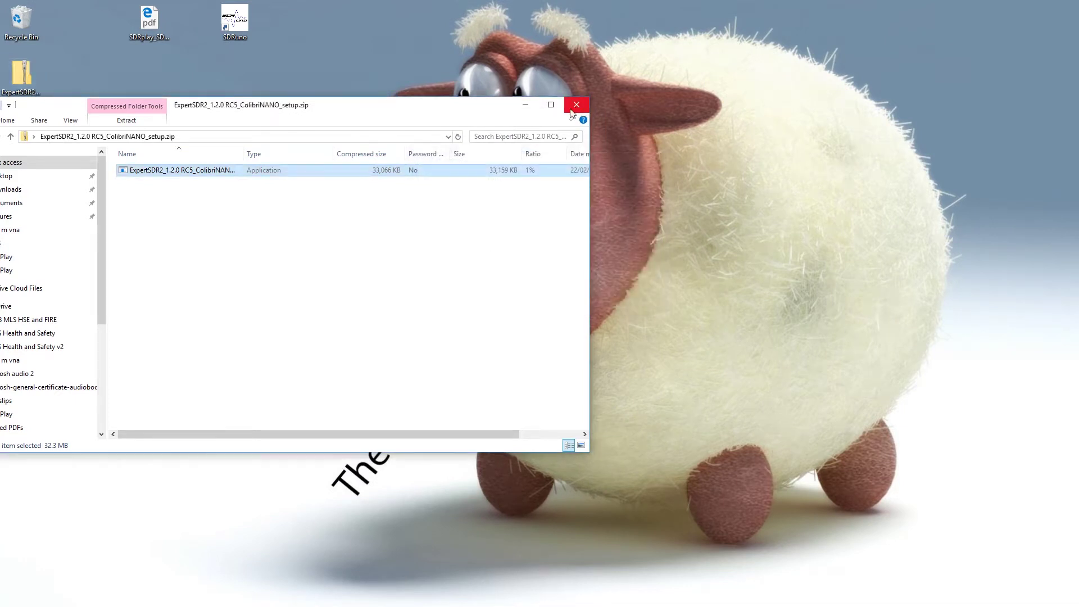
pyautogui.click(574, 111)
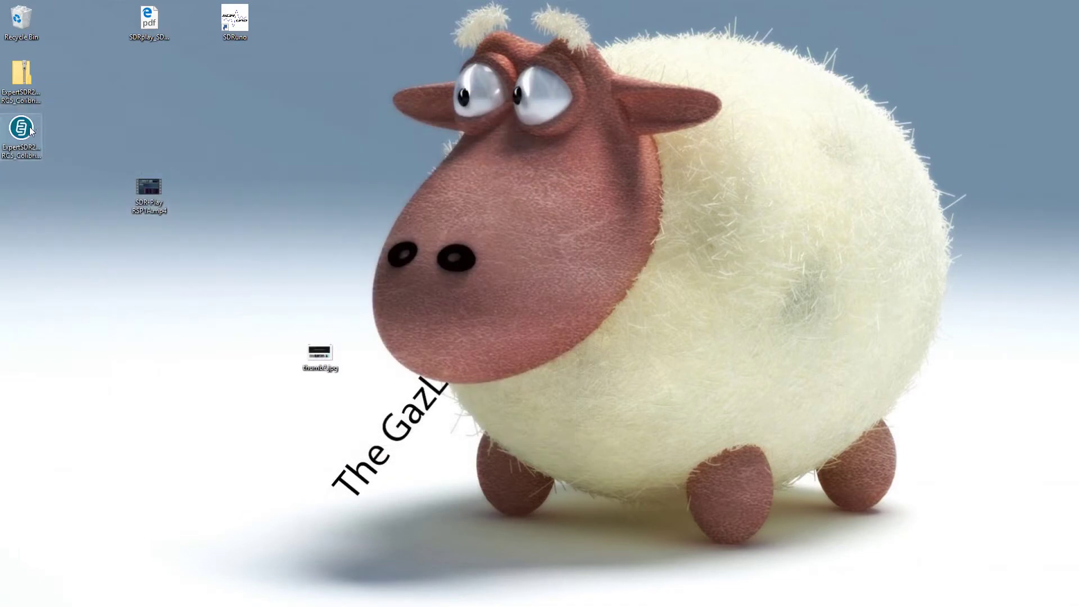
pyautogui.moveTo(189, 97); pyautogui.dragTo(189, 97)
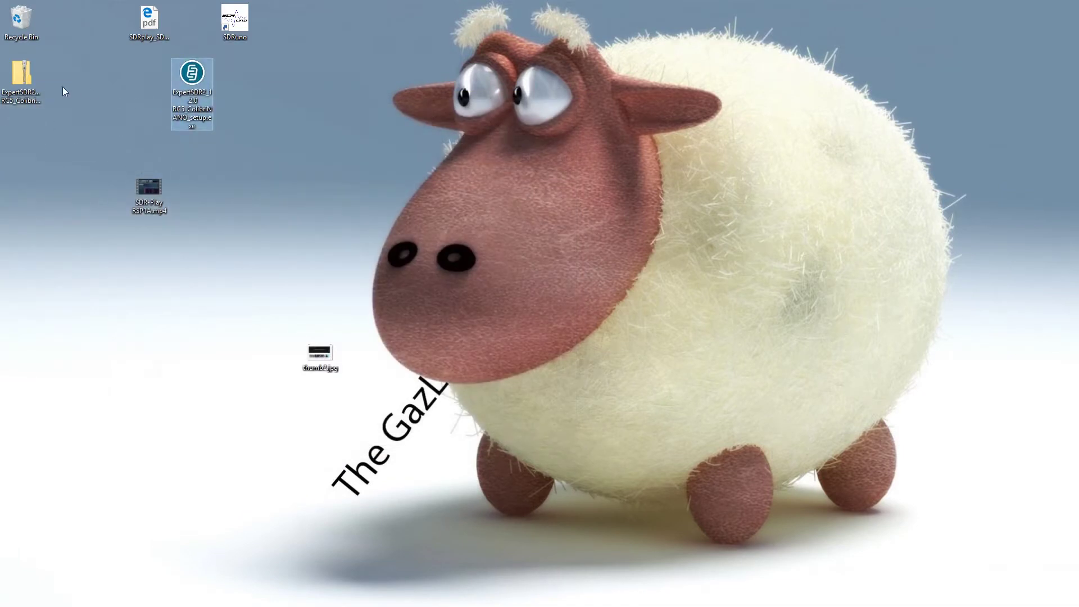
# Step: Delete the ExpertSDR2 zip archive, the SDR-Play RSP1A video and the thumbnail JPG from the desktop
pyautogui.rightClick(24, 77)
pyautogui.click(100, 254)
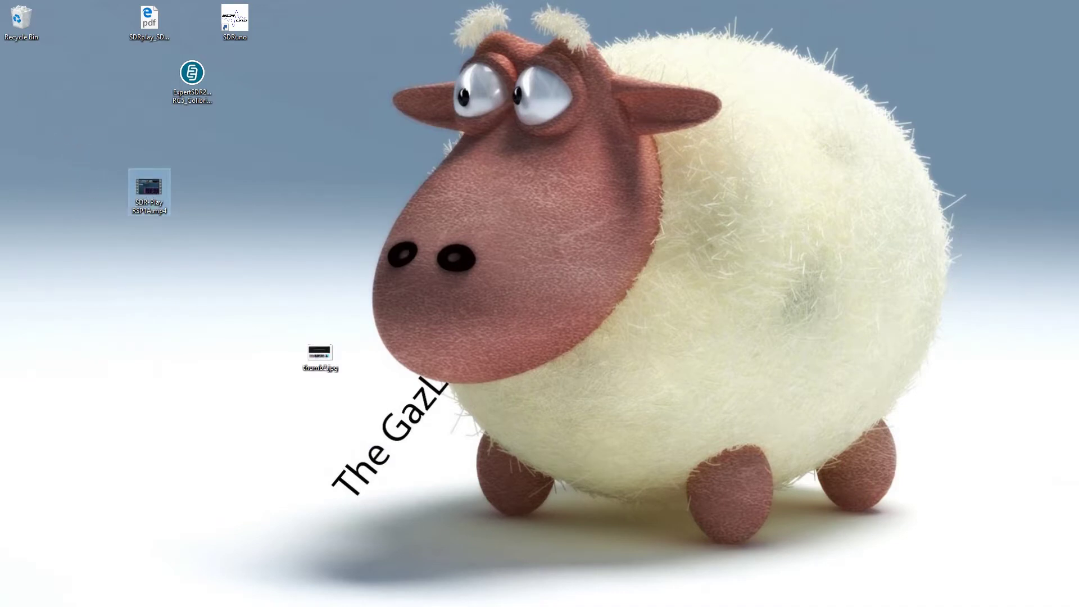
pyautogui.press('Delete')
pyautogui.click(332, 361)
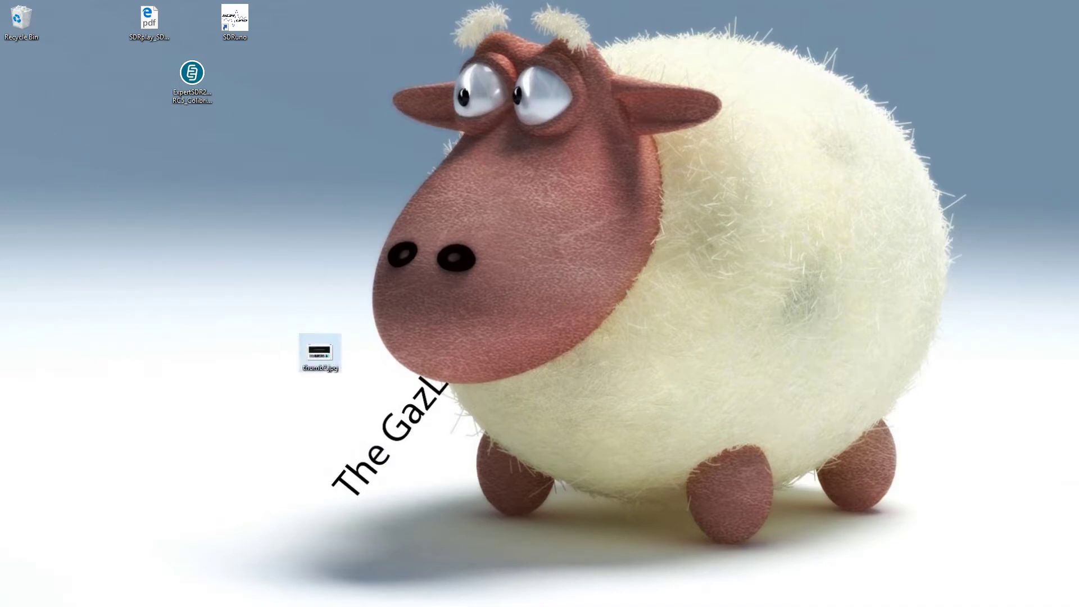
pyautogui.press('Delete')
# Step: Open the SDRuno user manual PDF from the desktop, then close the viewer with all its tabs
pyautogui.doubleClick(149, 25)
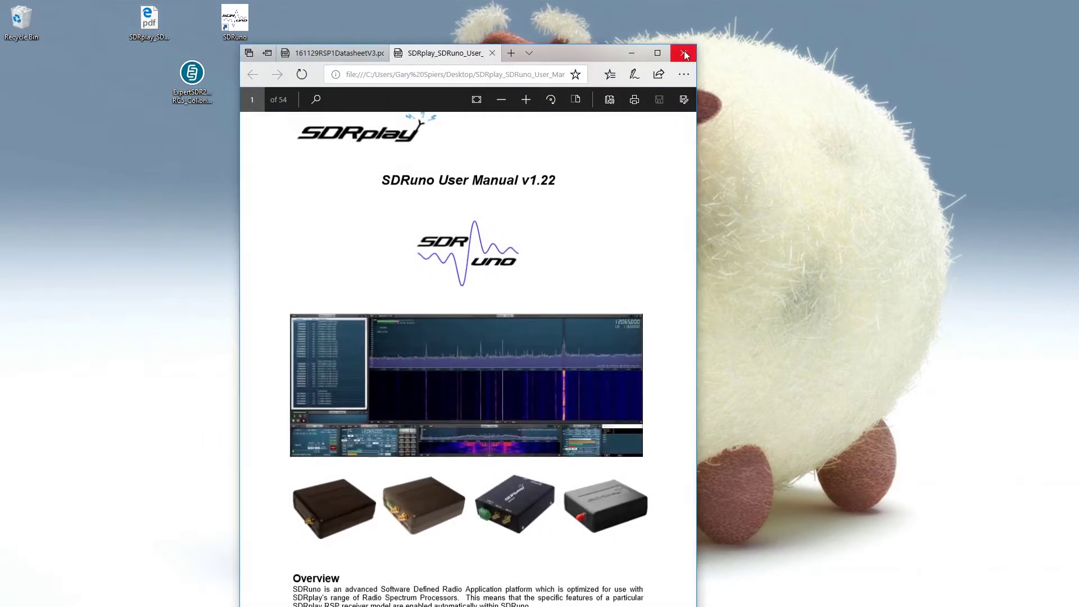
pyautogui.click(684, 53)
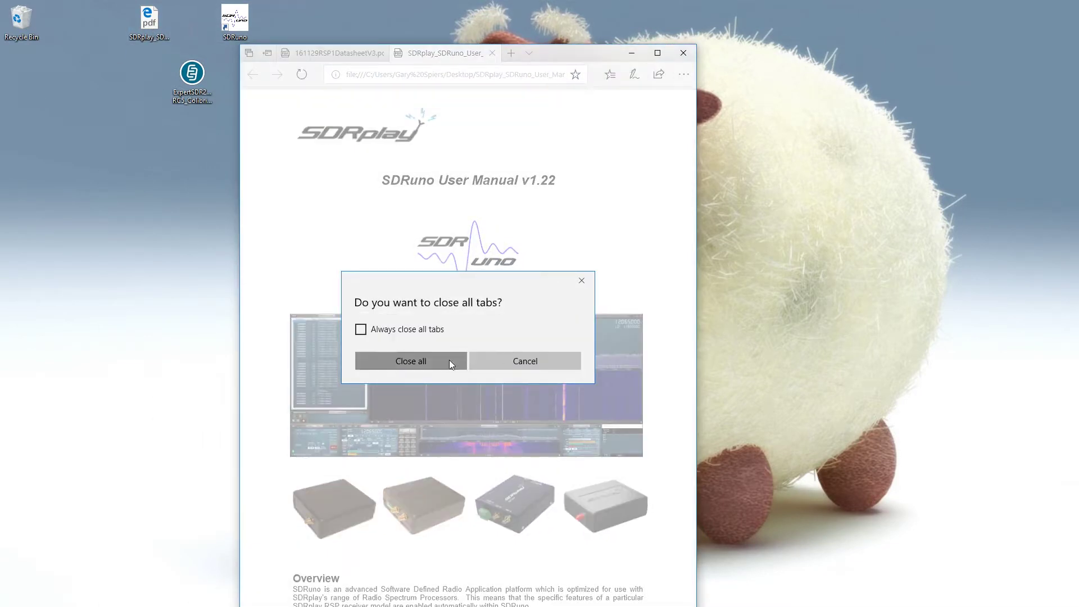
pyautogui.click(449, 361)
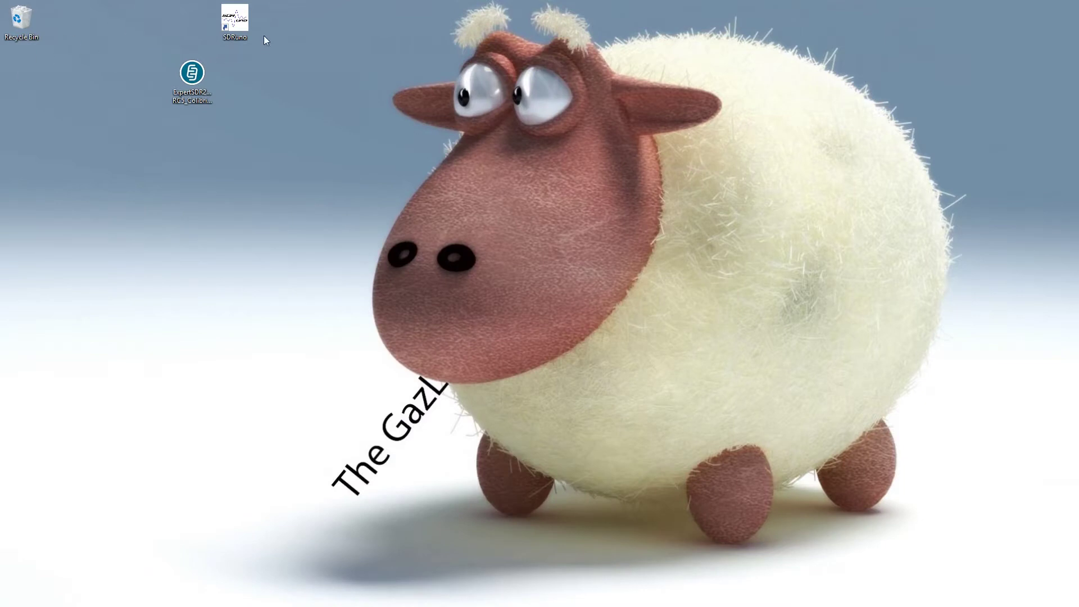
# Step: Delete the SDRuno shortcut from the desktop
pyautogui.moveTo(247, 31); pyautogui.dragTo(116, 123)
pyautogui.moveTo(231, 97); pyautogui.dragTo(247, 37)
pyautogui.press('Delete')
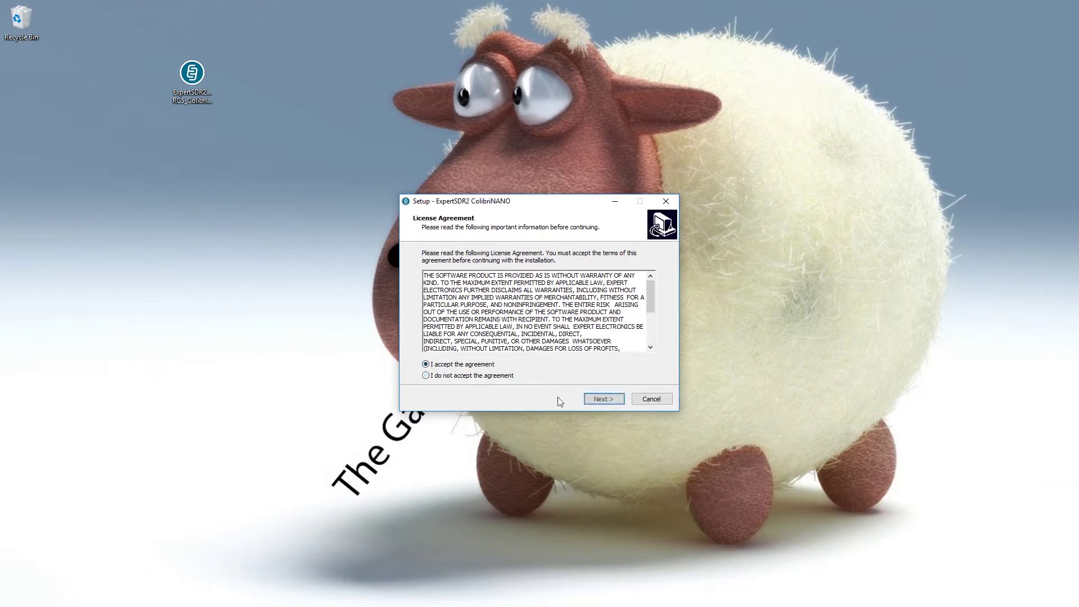
# Step: Install ExpertSDR2 ColibriNANO with the license agreement accepted, the default destination folder and a desktop shortcut
pyautogui.click(588, 400)
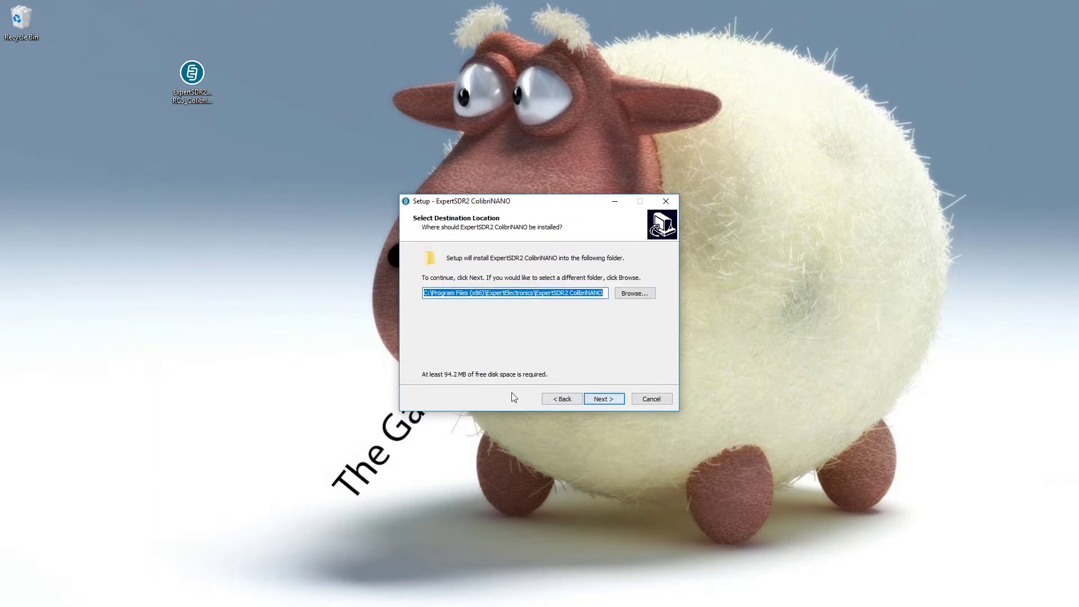
pyautogui.click(611, 401)
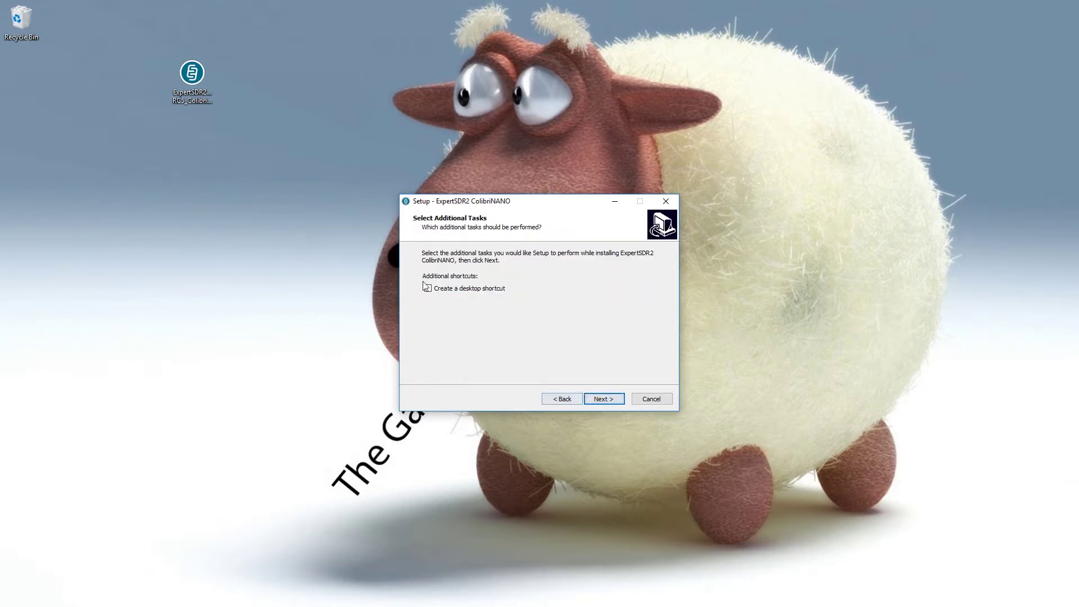
pyautogui.click(599, 399)
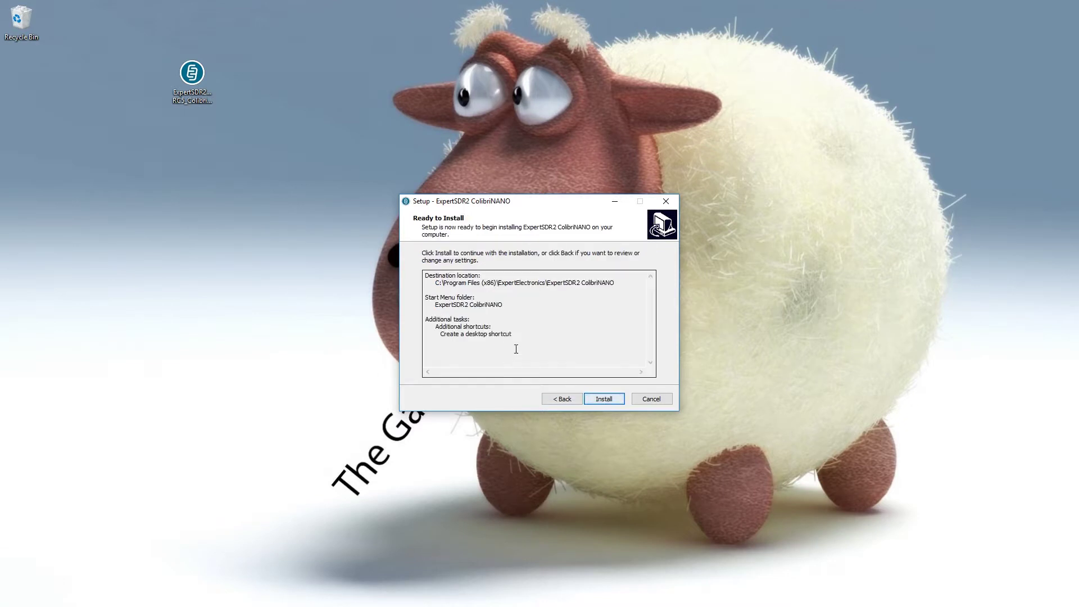
pyautogui.click(599, 400)
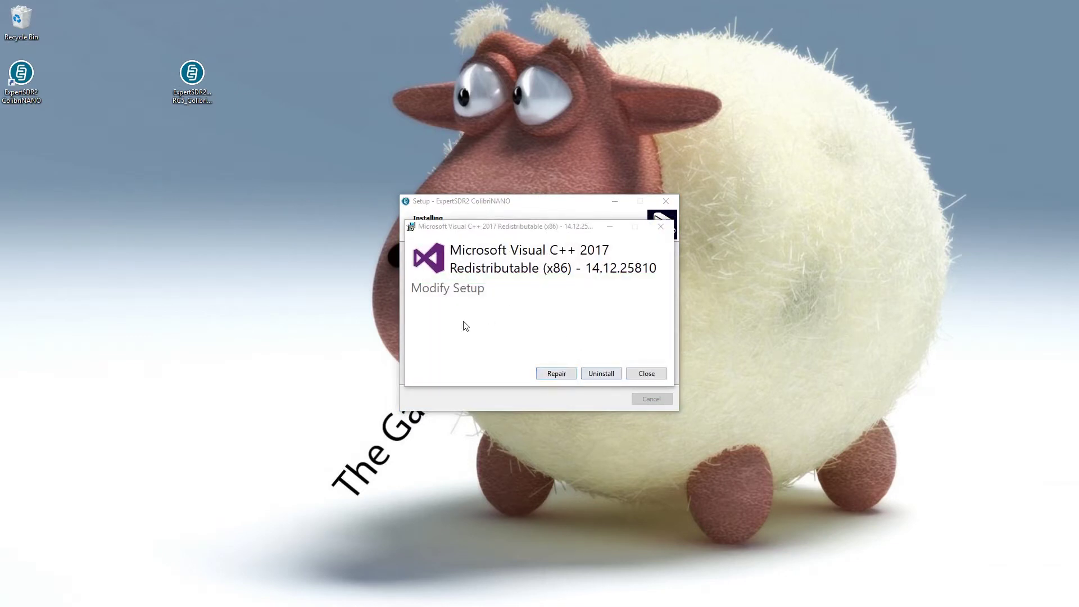
# Step: Cancel the Microsoft Visual C++ 2017 Redistributable setup and finish the ExpertSDR2 ColibriNANO wizard with the program launched
pyautogui.click(645, 378)
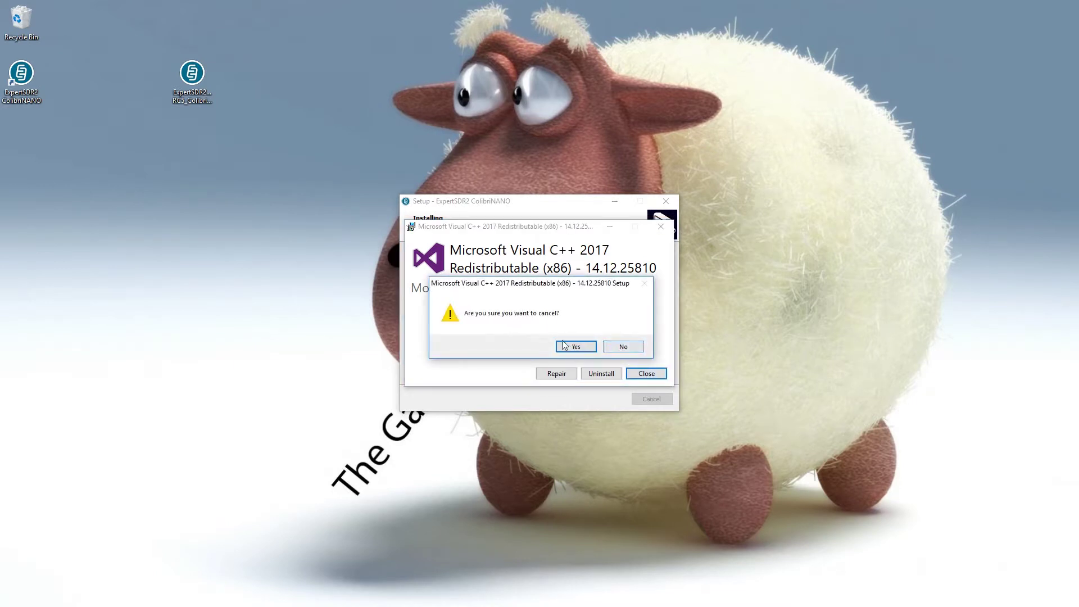
pyautogui.click(571, 350)
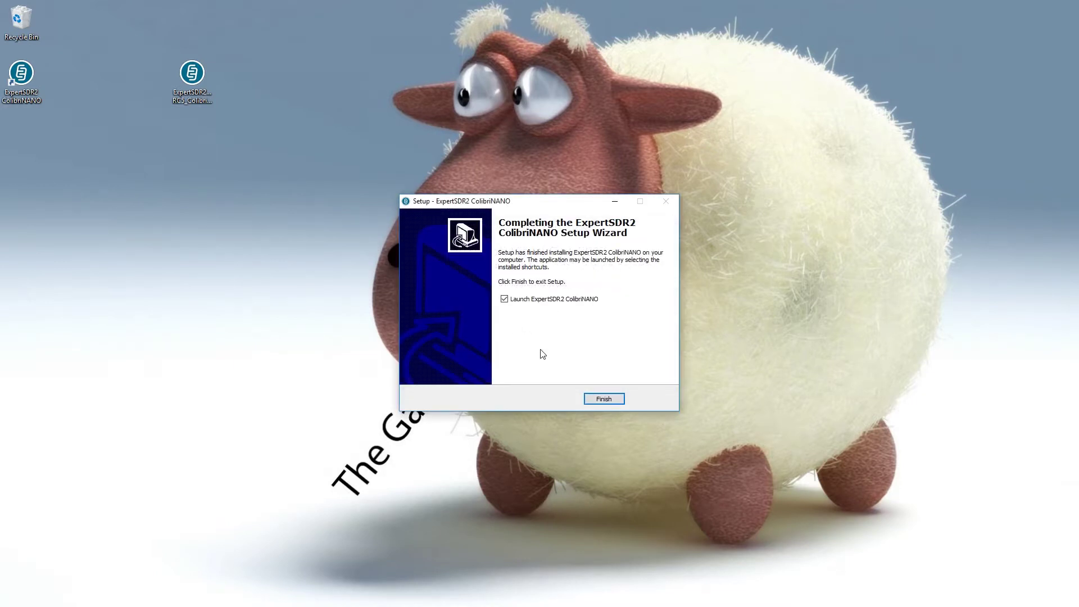
pyautogui.click(597, 400)
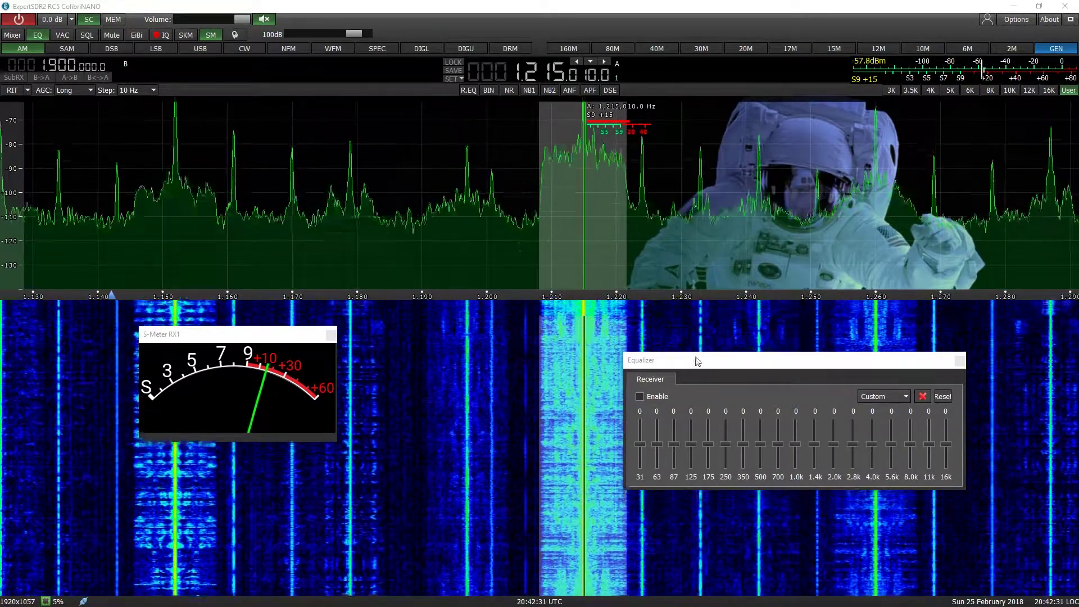
# Step: Arrange the S-Meter RX1 and Equalizer windows side by side over the waterfall
pyautogui.moveTo(691, 367); pyautogui.dragTo(416, 339)
pyautogui.moveTo(261, 341); pyautogui.dragTo(186, 329)
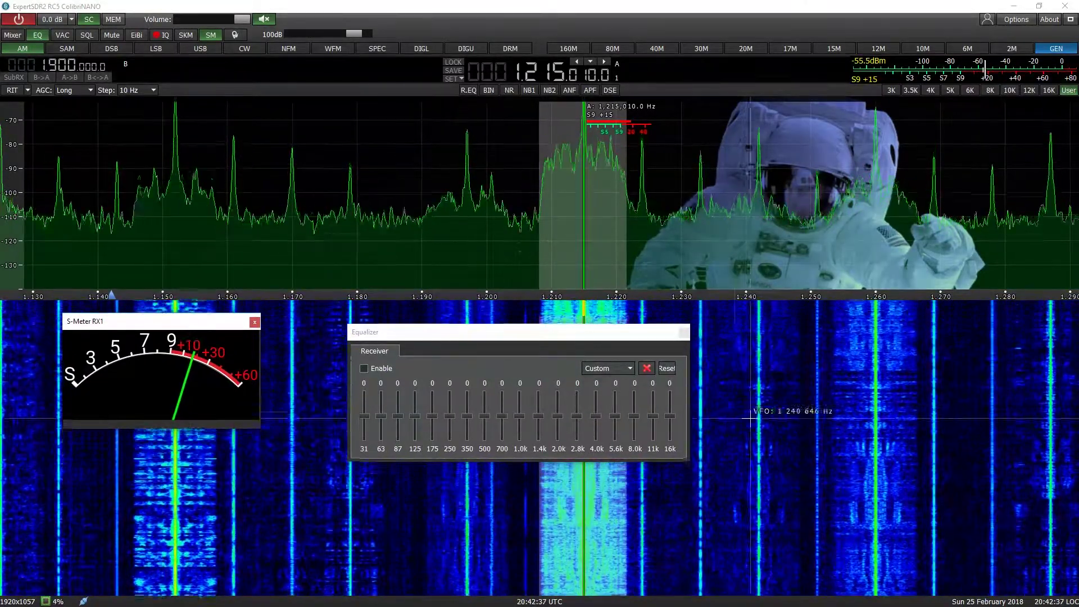
pyautogui.moveTo(521, 335); pyautogui.dragTo(459, 327)
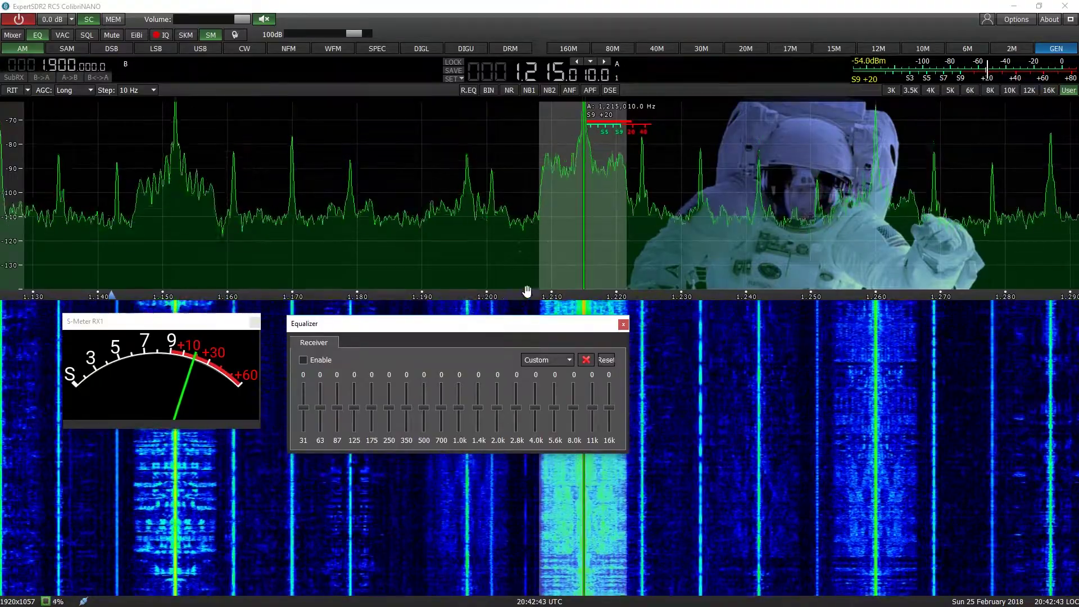
# Step: Widen the displayed frequency span to about 1.100 to 1.600 MHz and adjust the divider between the spectrum and the waterfall
pyautogui.moveTo(486, 295); pyautogui.dragTo(425, 292)
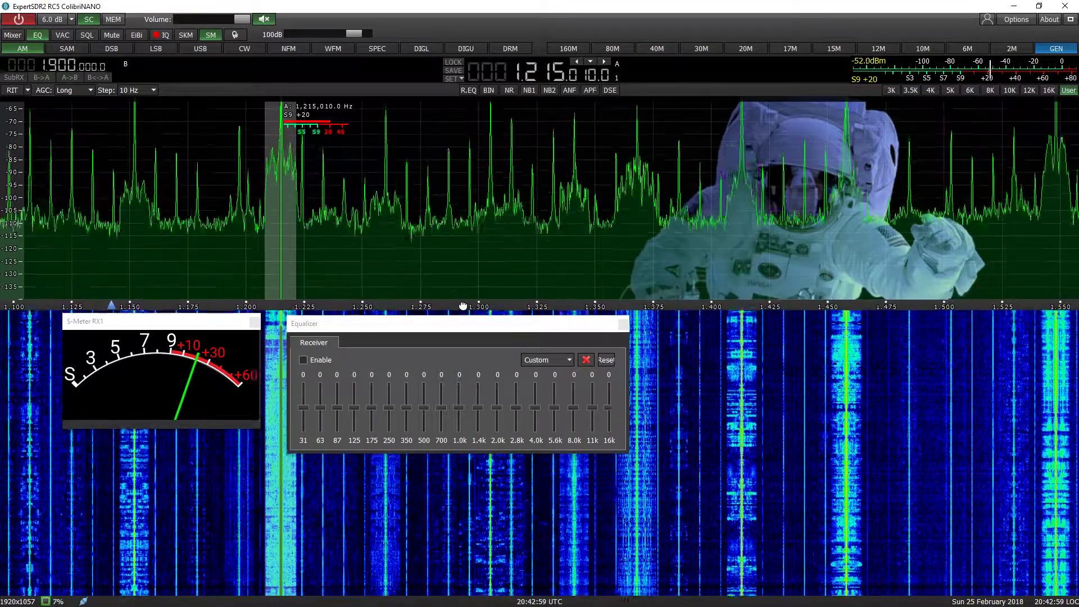
pyautogui.moveTo(468, 282)
pyautogui.mouseDown()
pyautogui.moveTo(474, 228)
pyautogui.moveTo(462, 282)
pyautogui.mouseUp()
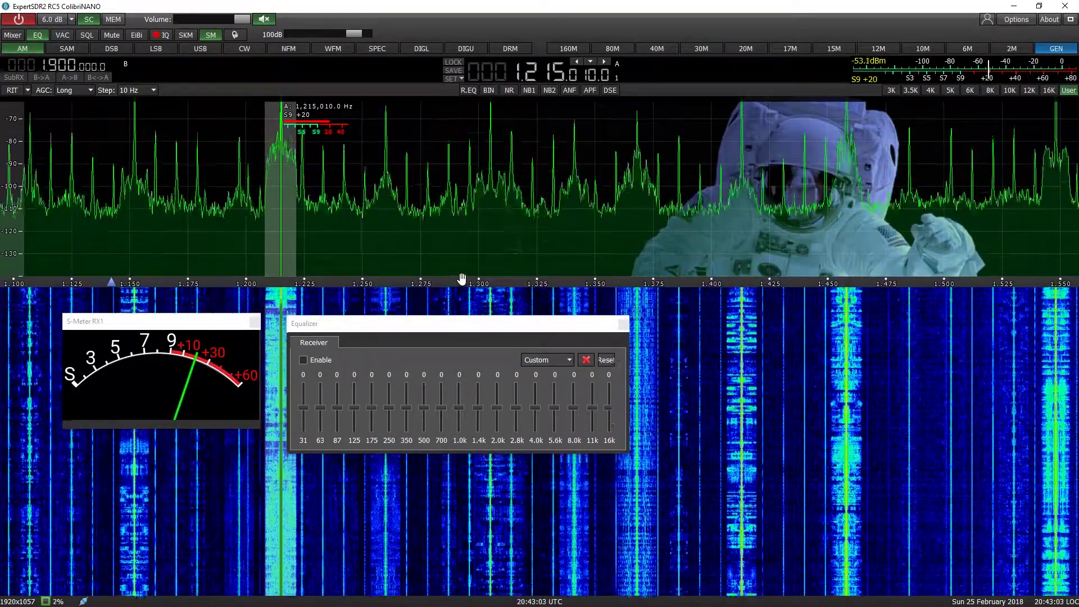
pyautogui.moveTo(460, 279); pyautogui.dragTo(485, 282)
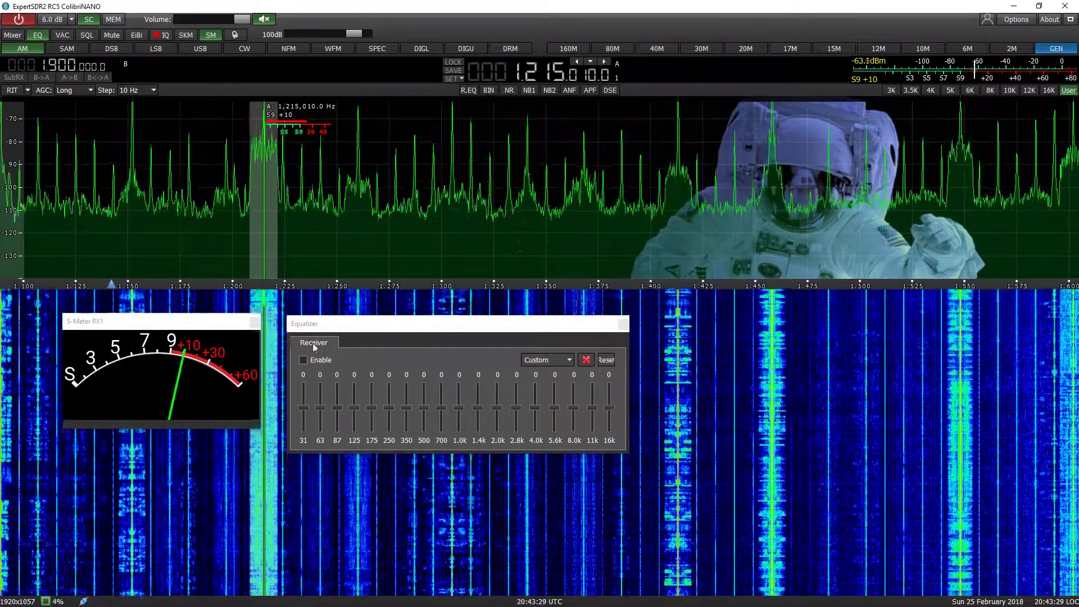
# Step: Enable the receiver equalizer and disable it again
pyautogui.click(304, 360)
pyautogui.click(304, 361)
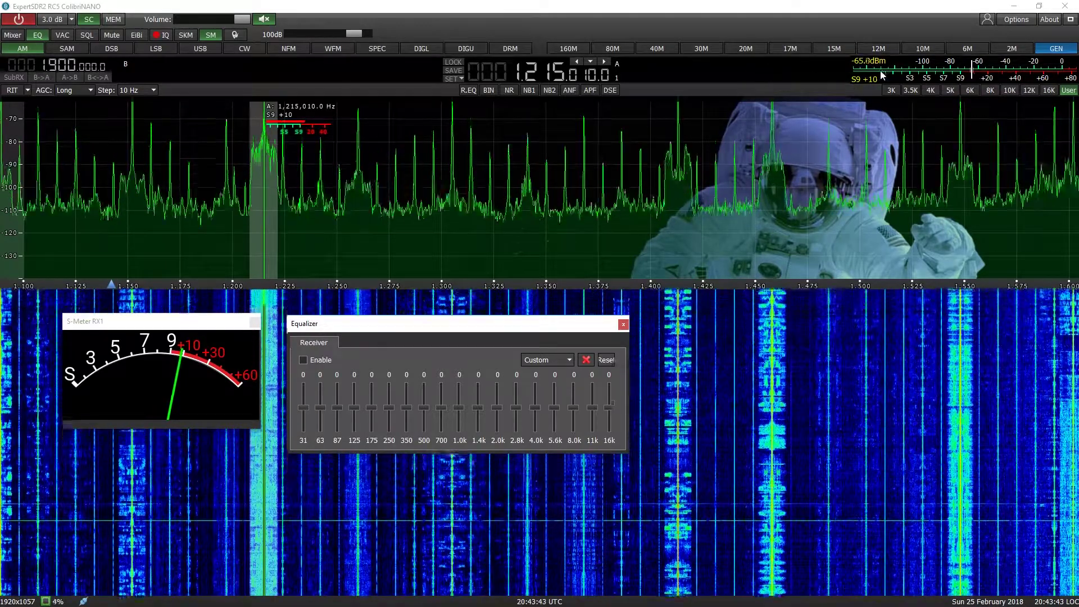
# Step: Examine the signal meter's display options, including the Rx meter modes and the ADC overload indication
pyautogui.rightClick(883, 73)
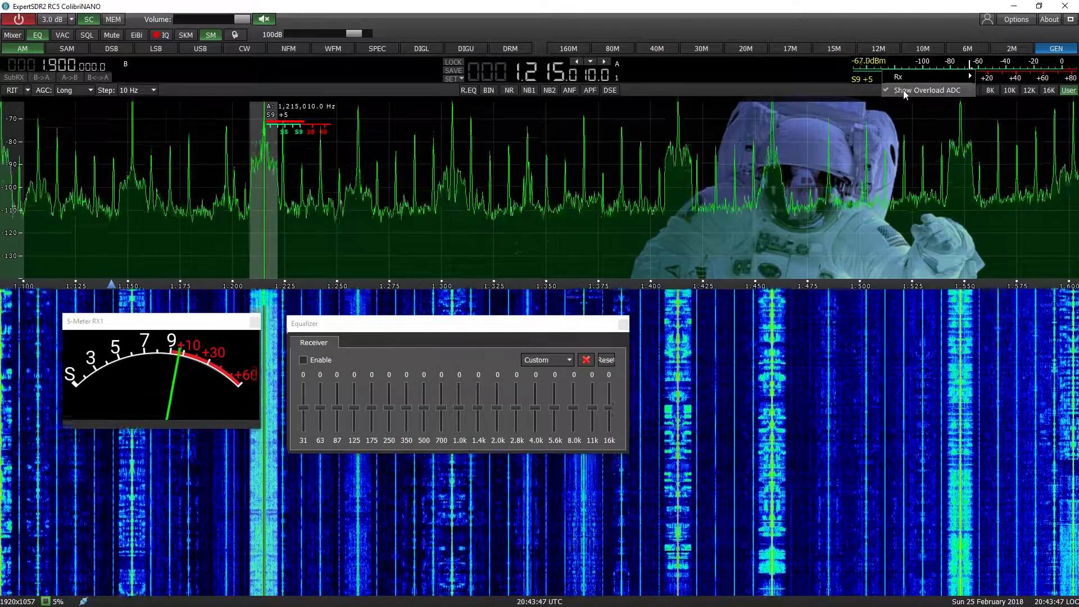
pyautogui.click(800, 76)
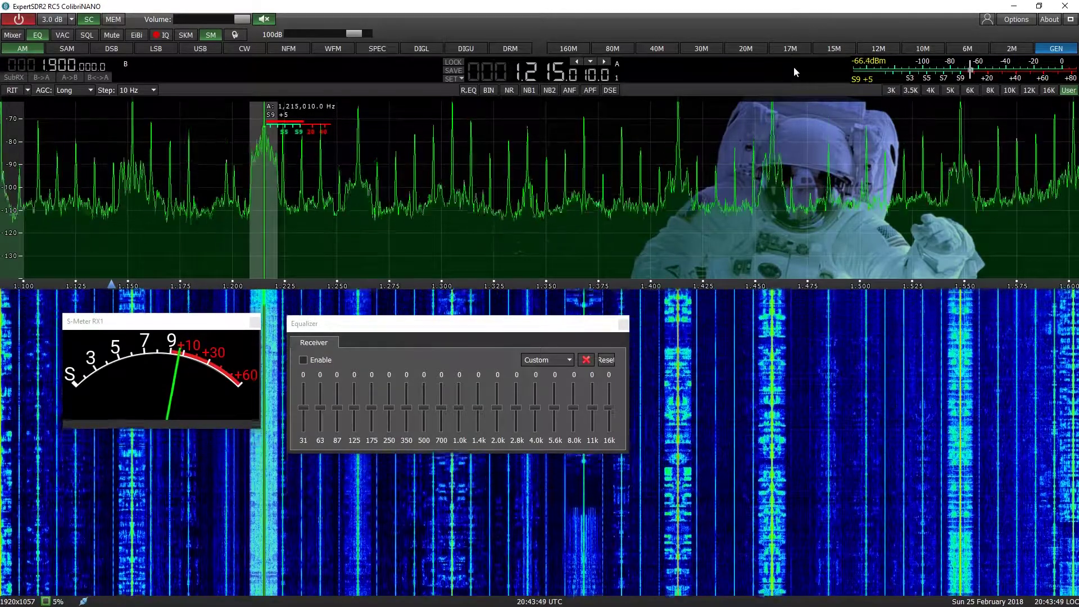
pyautogui.rightClick(931, 73)
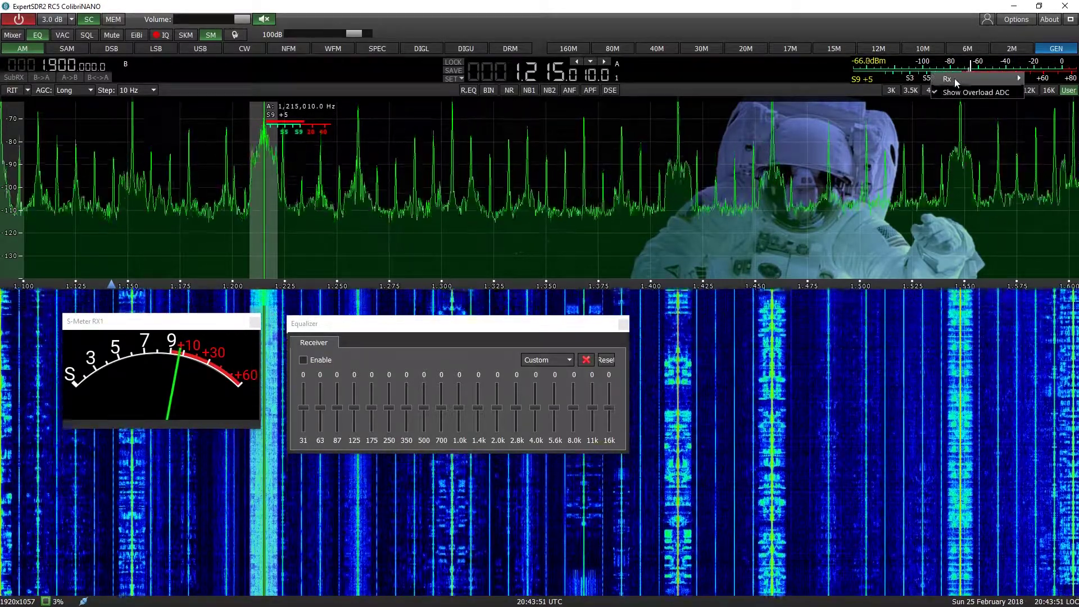
pyautogui.moveTo(954, 78)
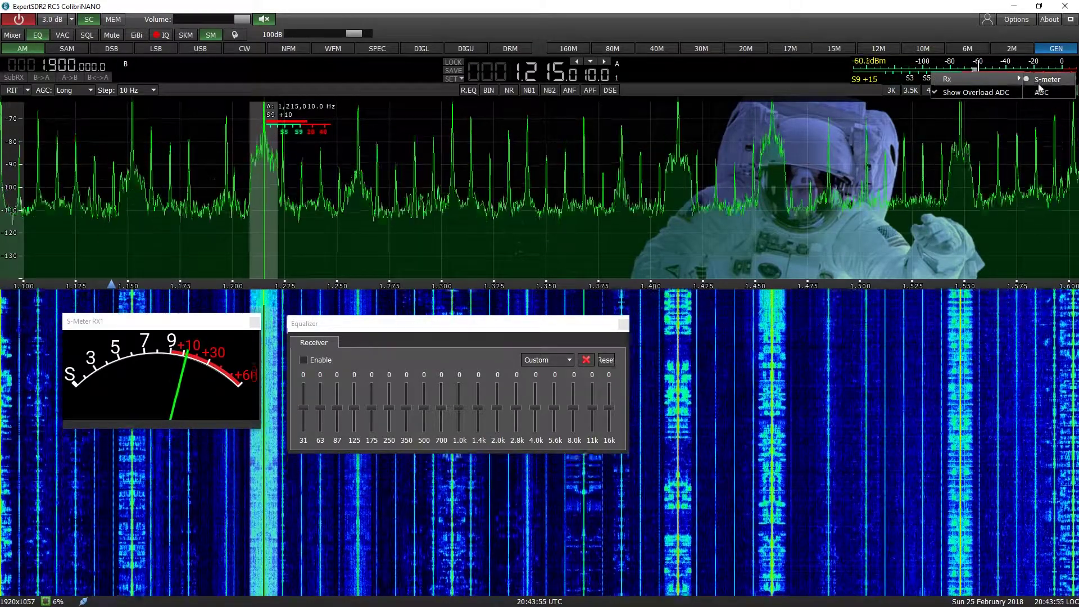
pyautogui.click(834, 66)
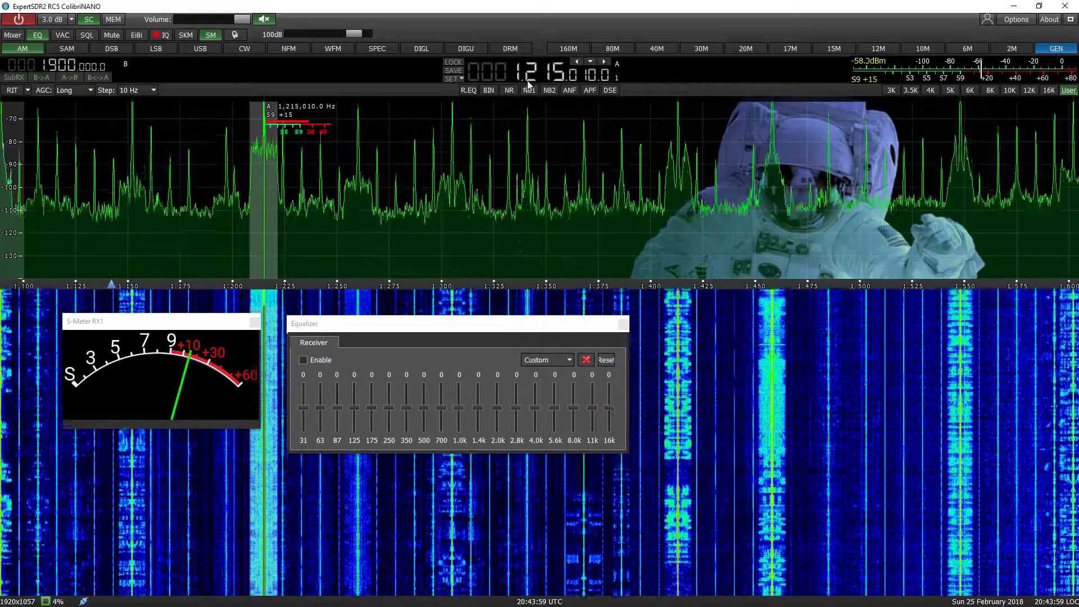
# Step: Tune receiver frequency A to 7,215,010 Hz by raising its megahertz digit
pyautogui.scroll(4, 527, 73)
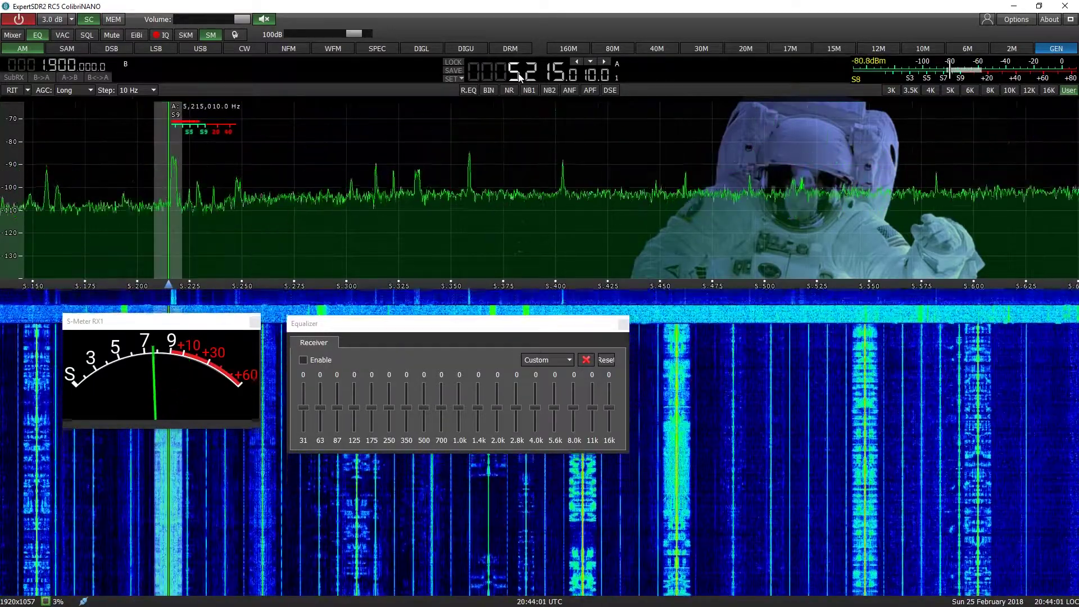
pyautogui.scroll(3, 520, 77)
pyautogui.scroll(-2, 519, 77)
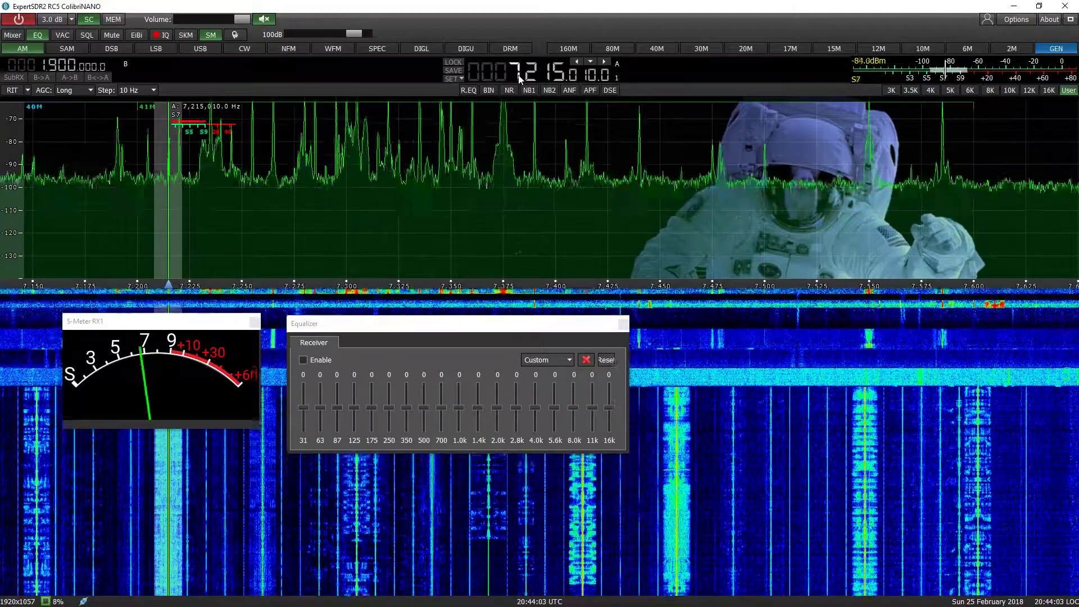
# Step: Tune receiver frequency A to 7,025,000 Hz by changing individual digits of its frequency readout
pyautogui.scroll(-2, 535, 73)
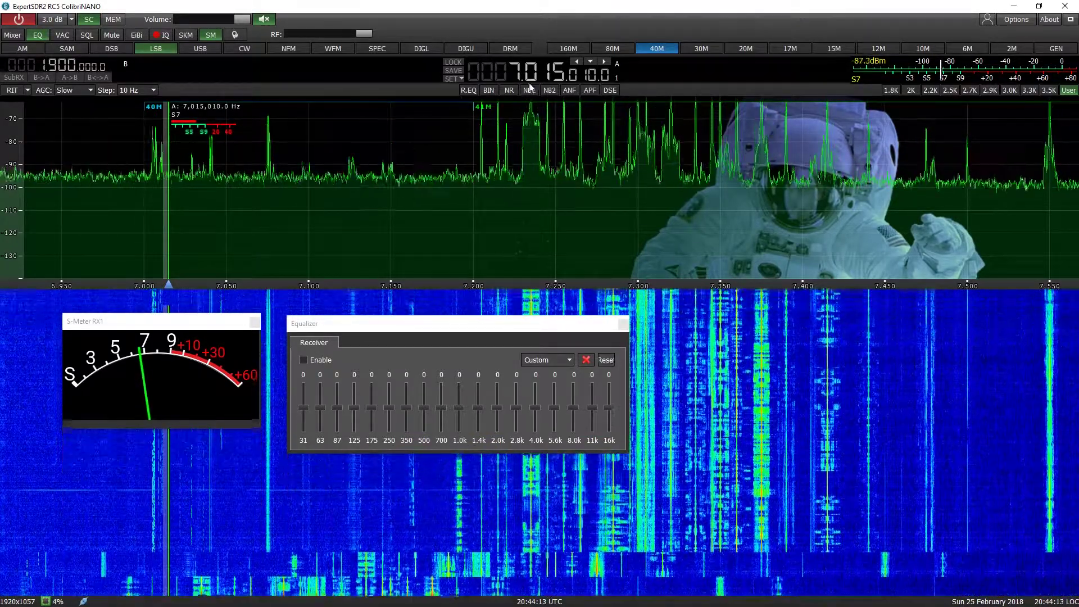
pyautogui.scroll(10, 552, 79)
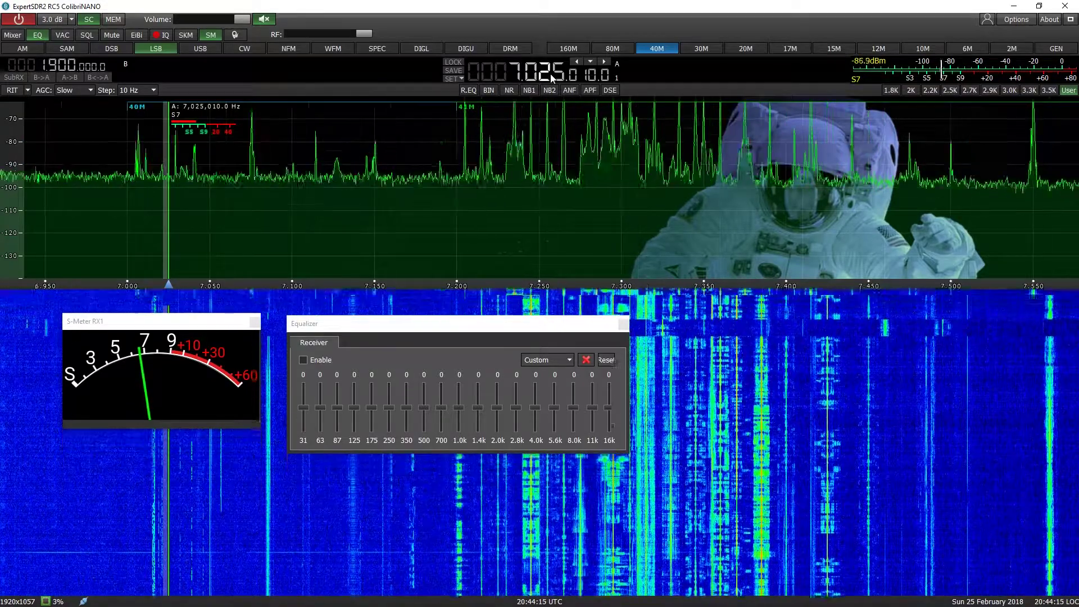
pyautogui.scroll(-1, 425, 276)
# Step: Move the Equalizer window clear of the signal area, unmute the audio and set the volume to about half
pyautogui.moveTo(426, 328); pyautogui.dragTo(755, 364)
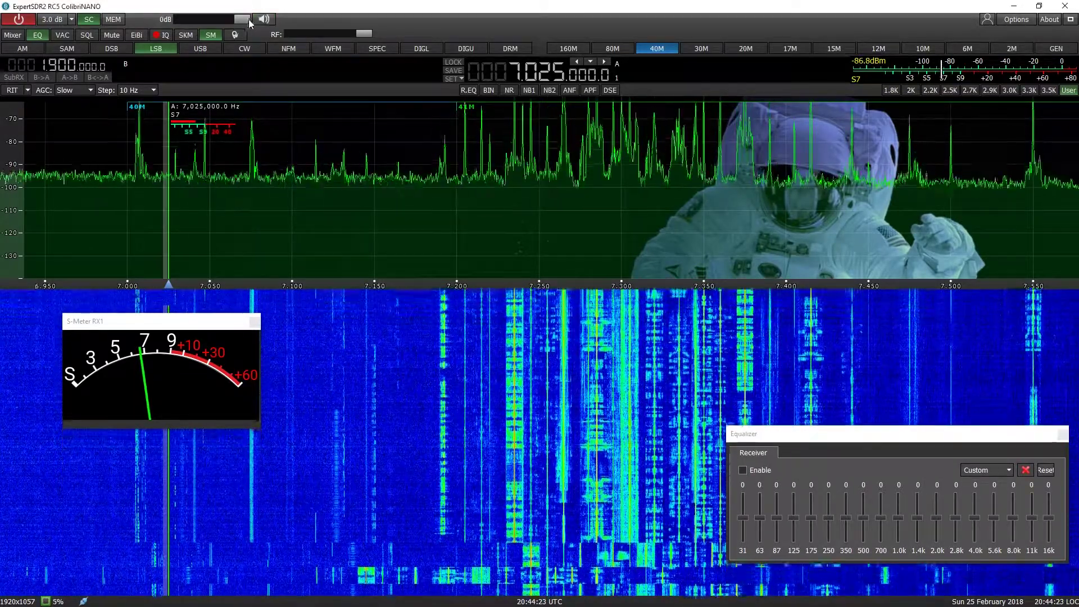
pyautogui.moveTo(187, 23); pyautogui.dragTo(214, 22)
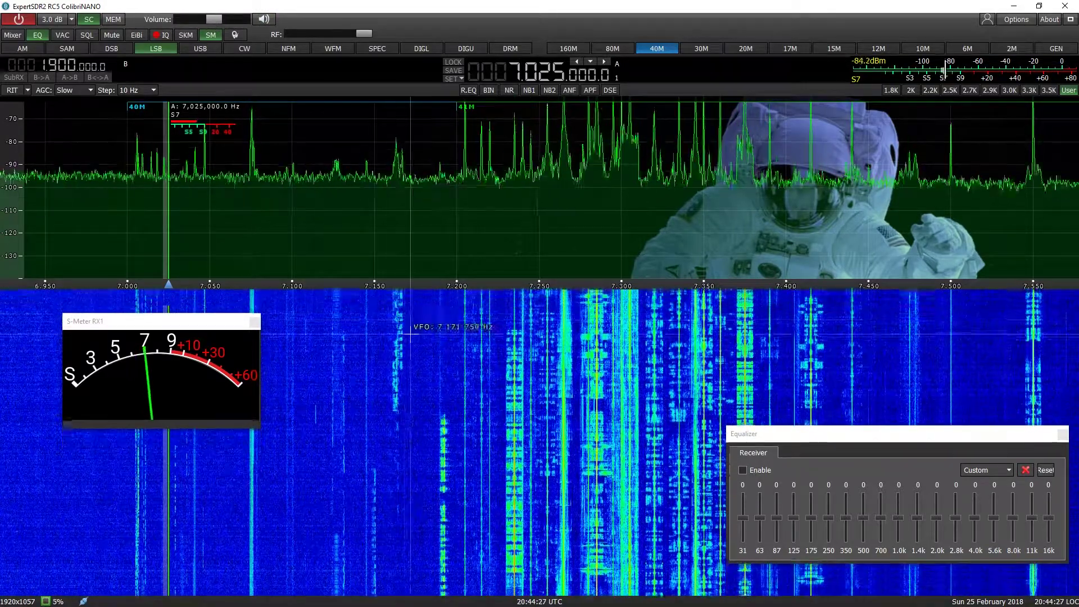
# Step: Tune receiver A to the signal at 7,165,950 Hz and shift its passband to 7,188,010 Hz
pyautogui.click(402, 317)
pyautogui.click(398, 219)
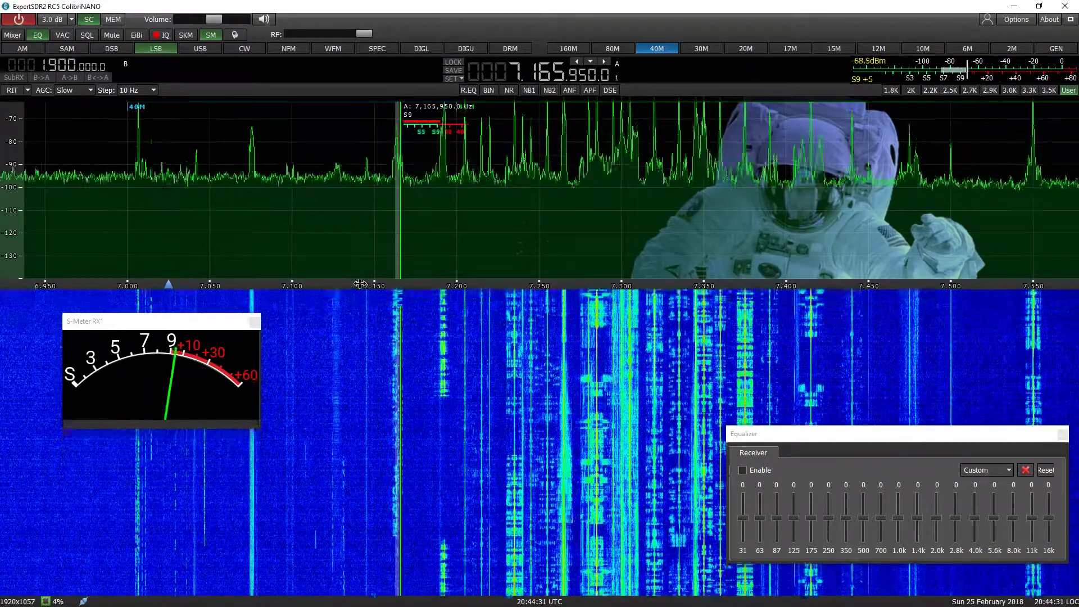
pyautogui.scroll(2, 382, 284)
pyautogui.scroll(2, 382, 284)
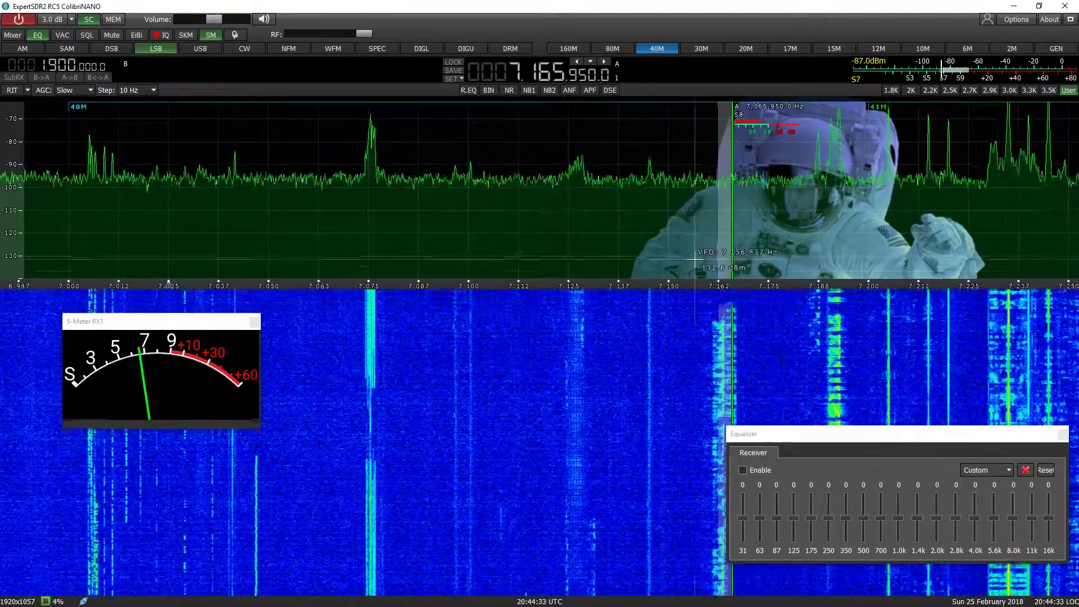
pyautogui.moveTo(723, 236)
pyautogui.mouseDown()
pyautogui.moveTo(837, 232)
pyautogui.moveTo(804, 234)
pyautogui.moveTo(813, 233)
pyautogui.mouseUp()
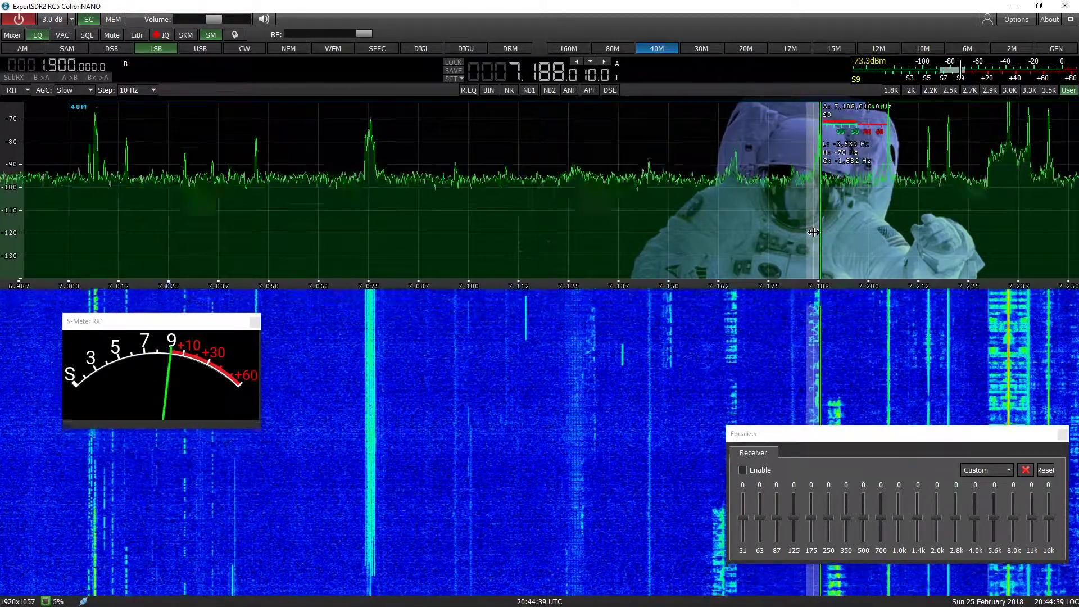
# Step: Enable the receiver equalizer, cut the 63 to 250 Hz bands by 2 to 7, and boost the 350 Hz to 1.4 kHz bands by 6 to 13
pyautogui.click(742, 470)
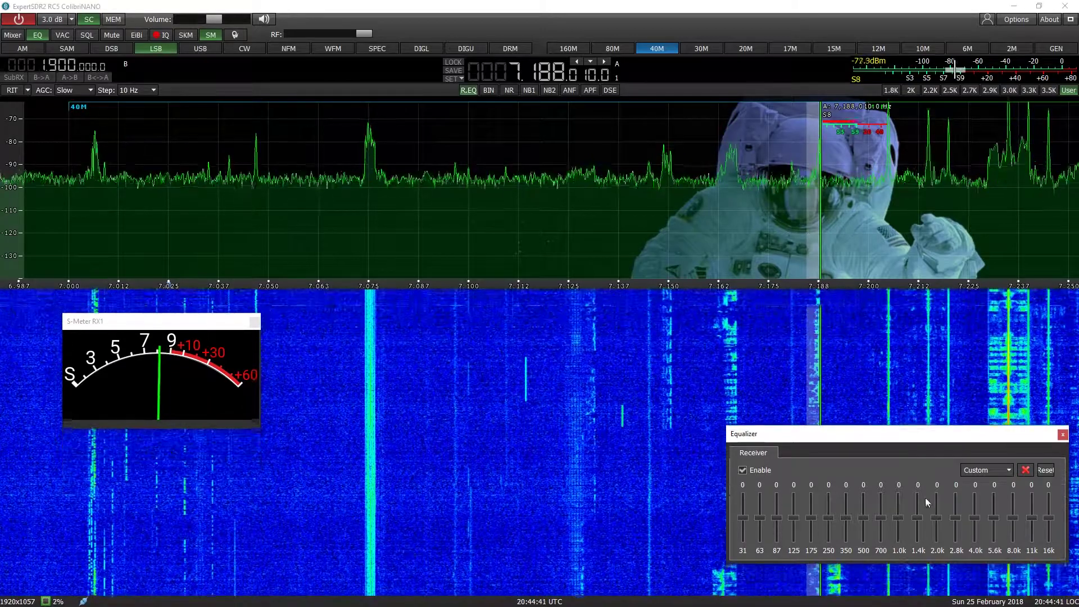
pyautogui.moveTo(921, 514); pyautogui.dragTo(809, 527)
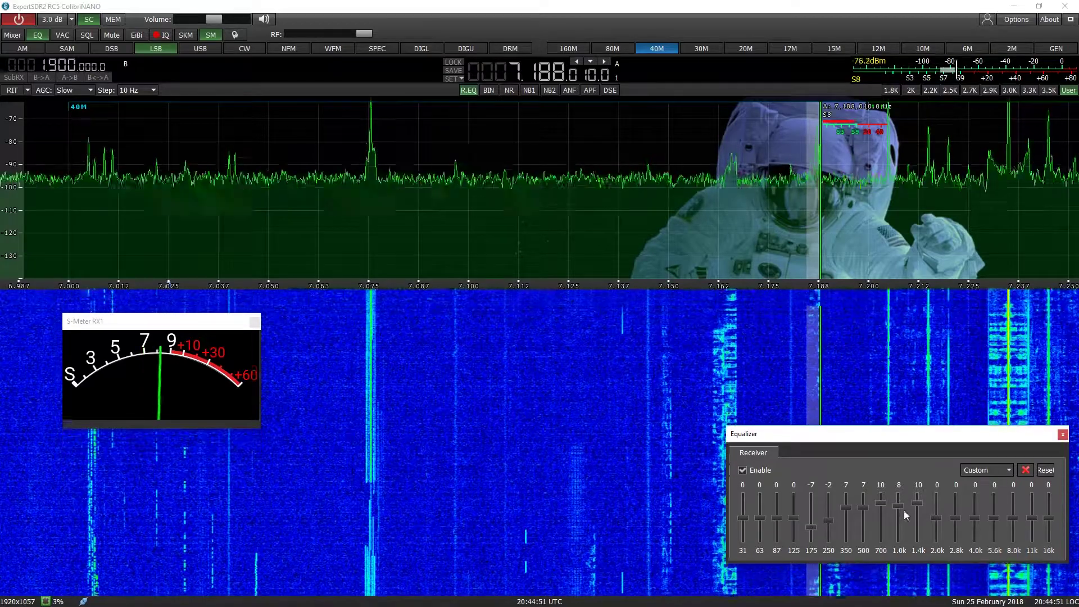
pyautogui.moveTo(865, 507); pyautogui.dragTo(759, 527)
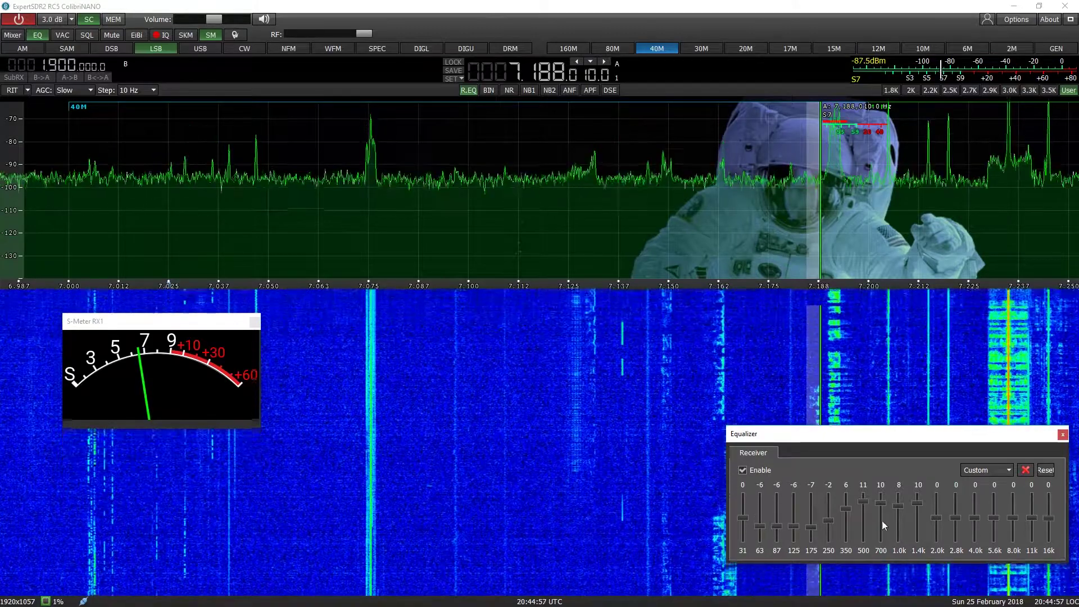
pyautogui.moveTo(898, 505); pyautogui.dragTo(882, 496)
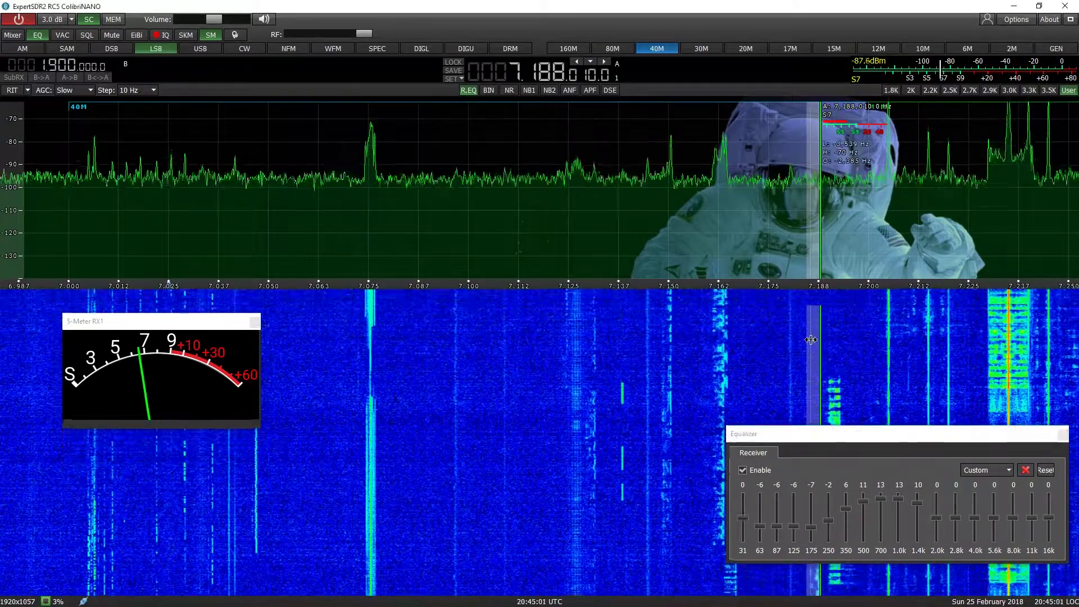
# Step: Tune receiver A to 7,164,130 Hz and set the equalizer to 0 at 63, -2 at 125, 4 at 175 and 5 at 250 Hz
pyautogui.moveTo(813, 331); pyautogui.dragTo(714, 343)
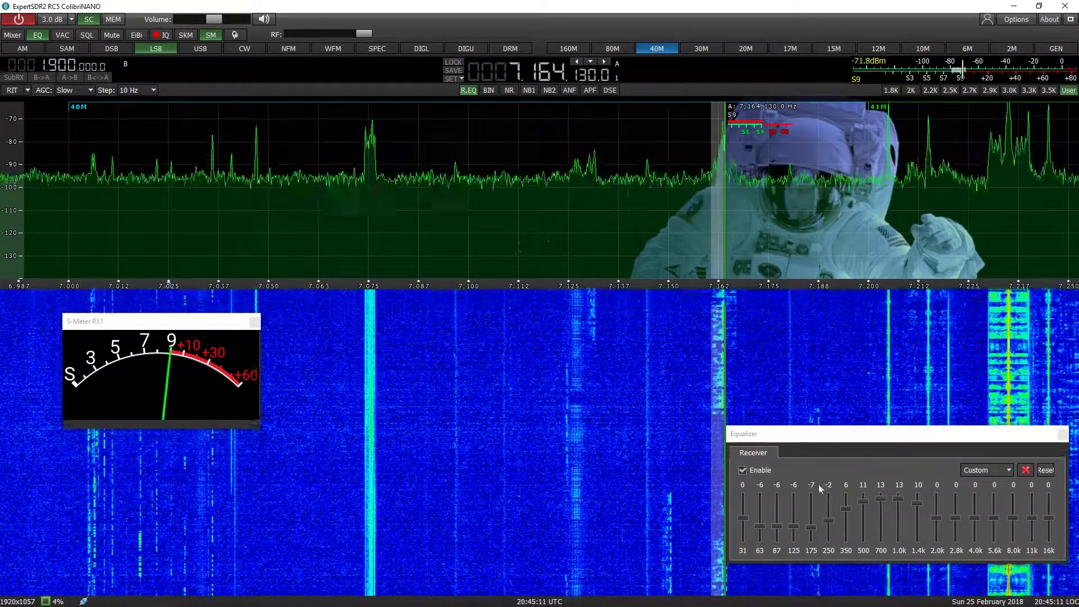
pyautogui.moveTo(832, 520); pyautogui.dragTo(794, 520)
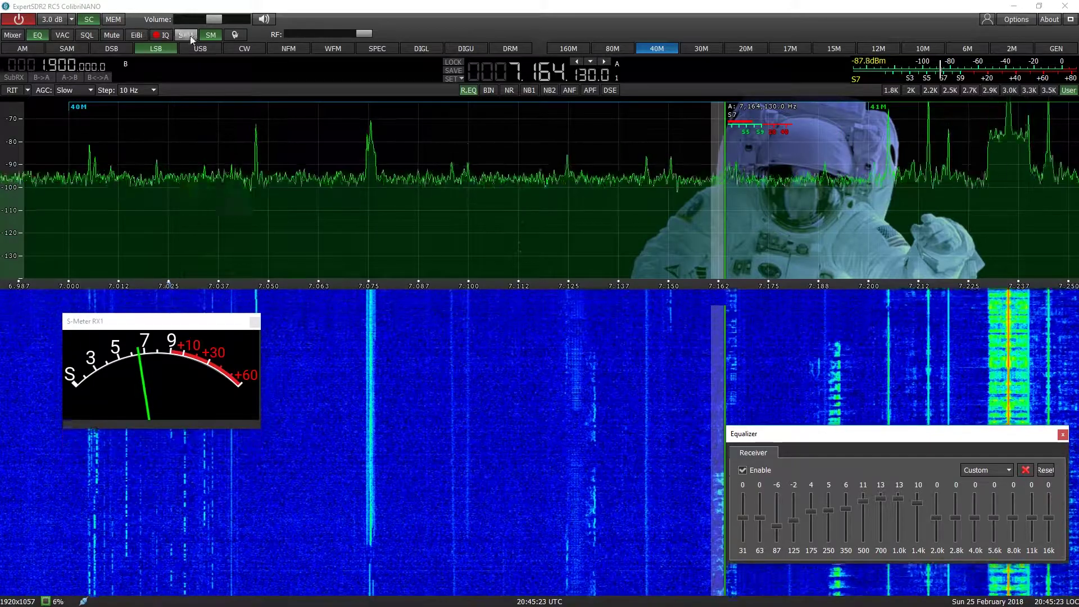
# Step: Mute the audio and disable the receiver equalizer
pyautogui.click(261, 20)
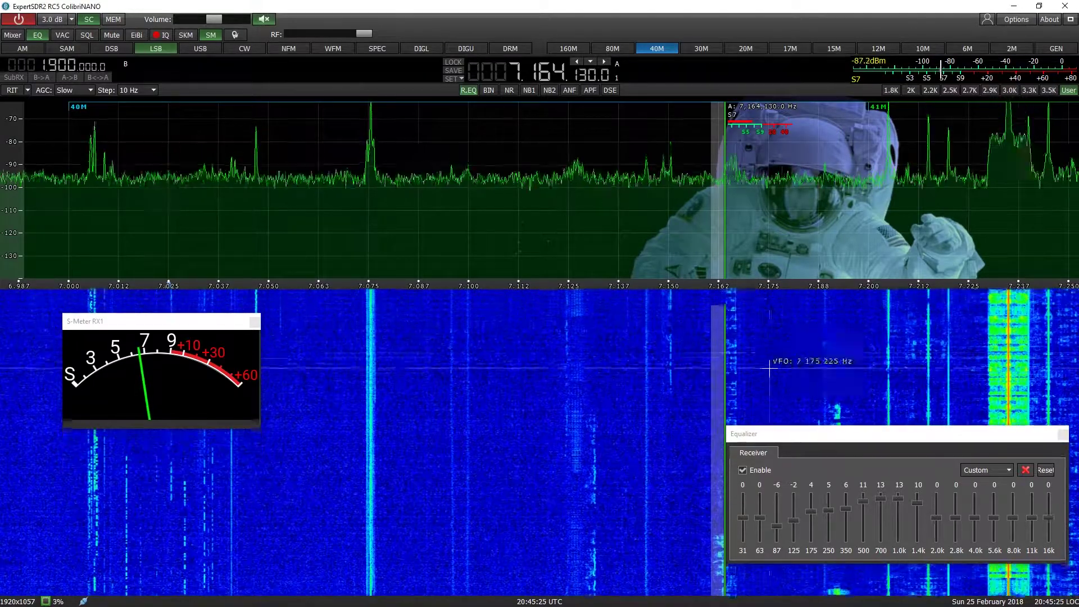
pyautogui.click(743, 470)
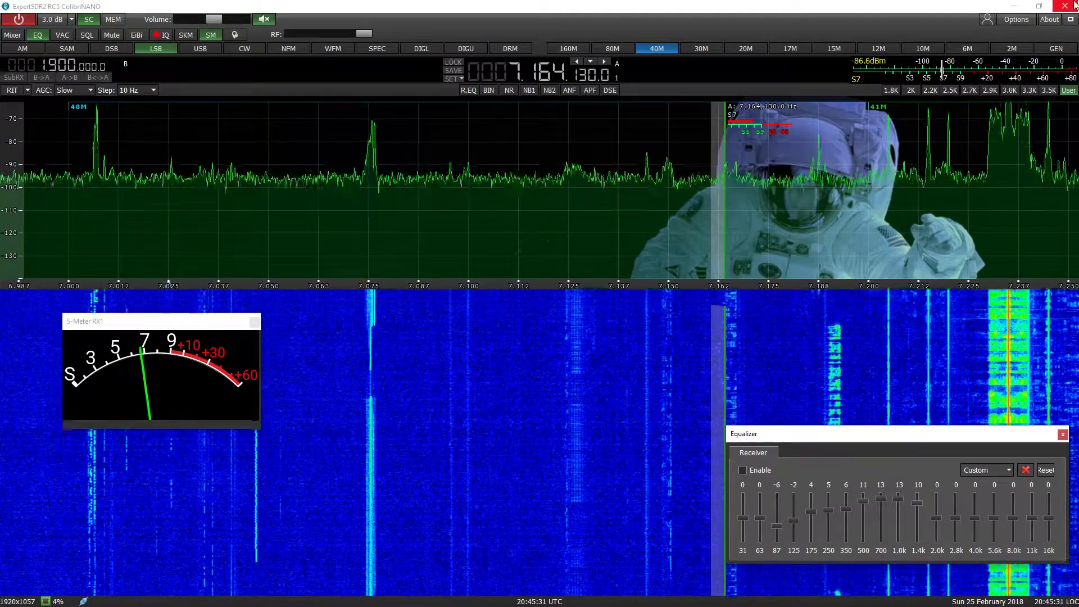
# Step: Inspect the sound card options and switch the sound card off and back on
pyautogui.click(1018, 20)
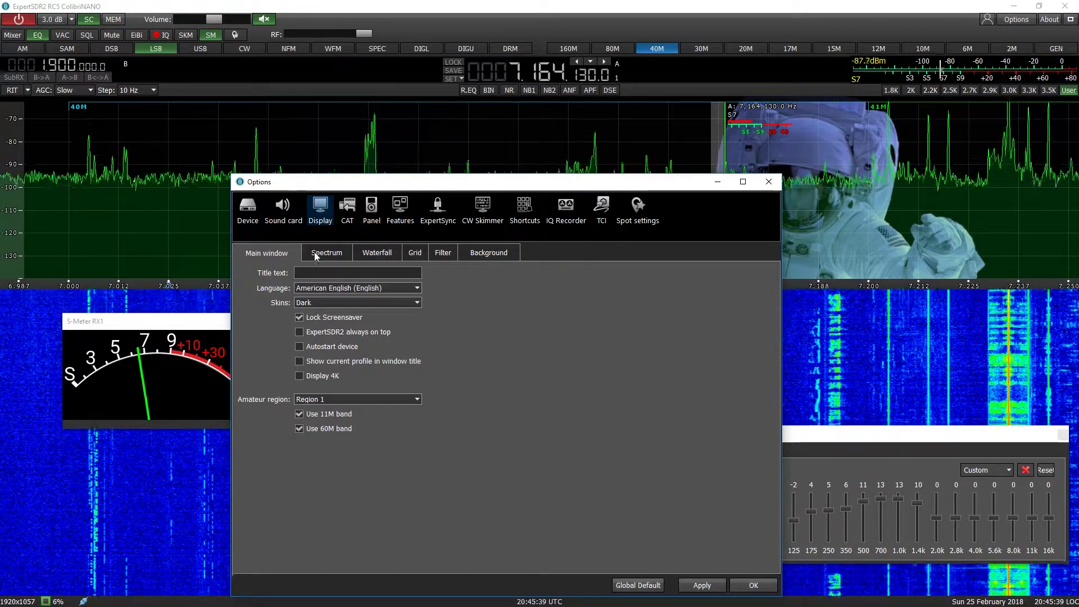
pyautogui.click(284, 217)
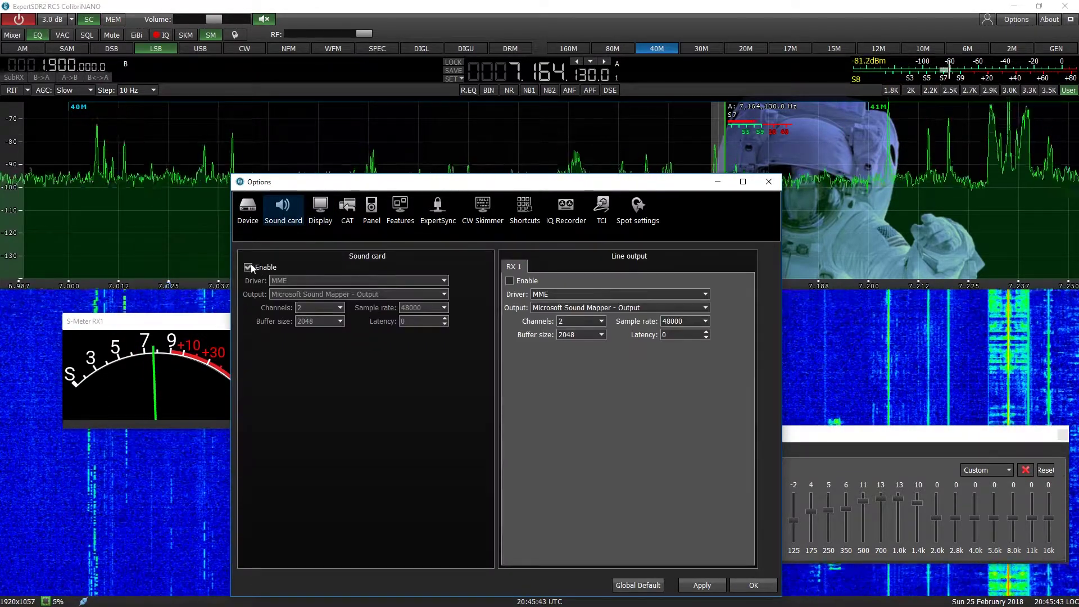
pyautogui.click(248, 266)
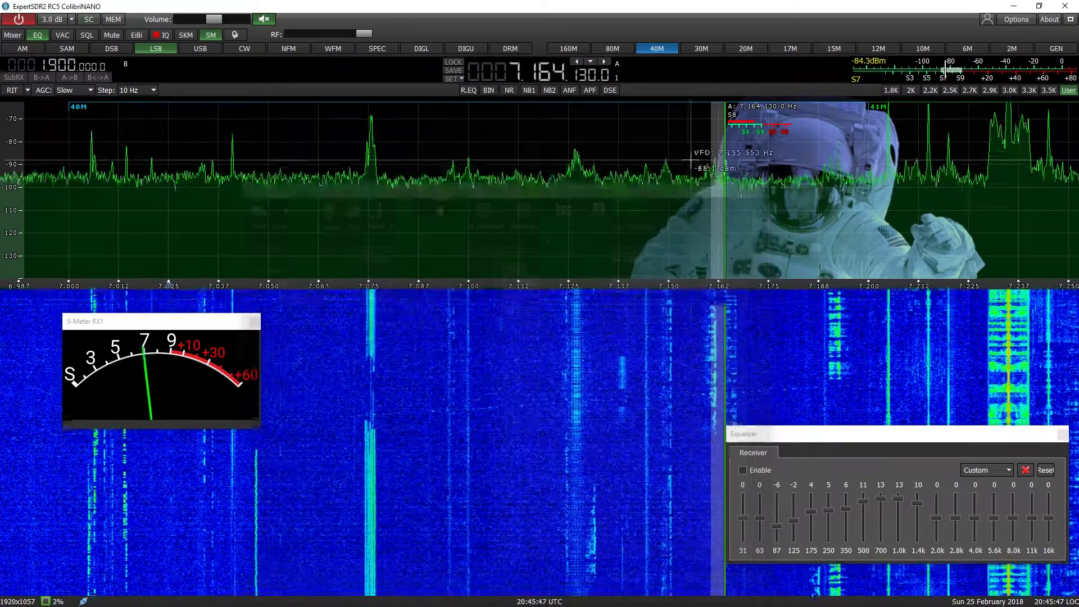
pyautogui.click(768, 181)
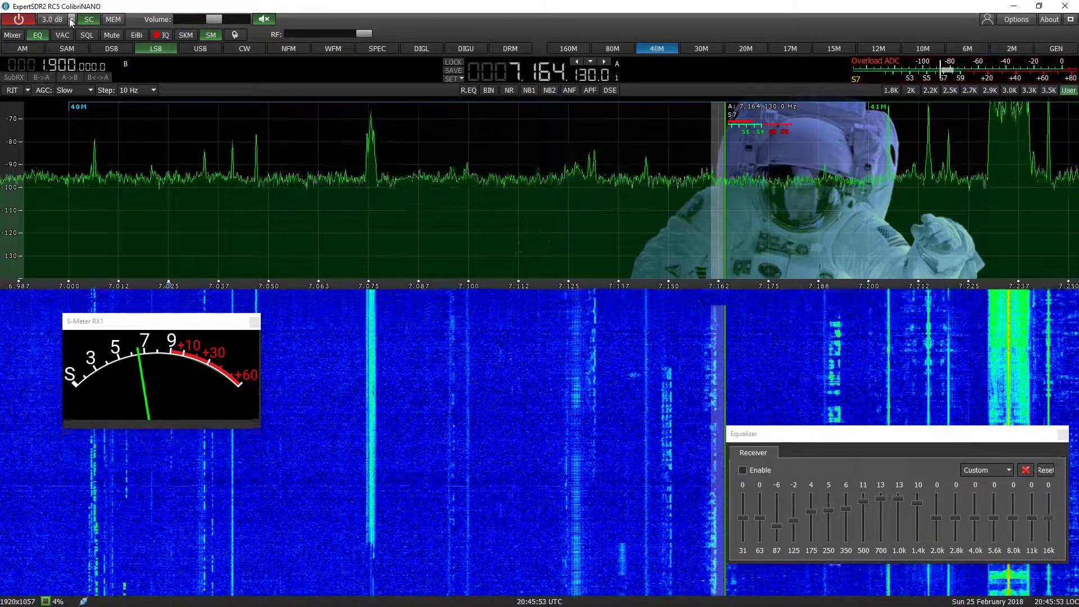
# Step: Set the preamp to 6.0 dB and tune receiver A to 7,106,510 Hz
pyautogui.click(71, 21)
pyautogui.click(102, 45)
pyautogui.moveTo(118, 46); pyautogui.dragTo(128, 46)
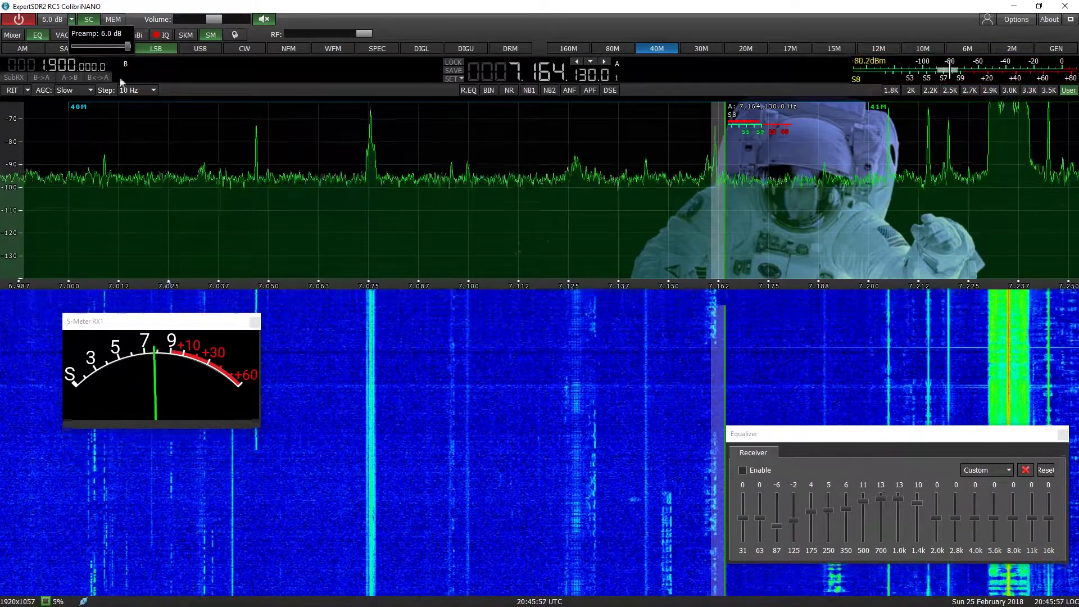
pyautogui.click(338, 135)
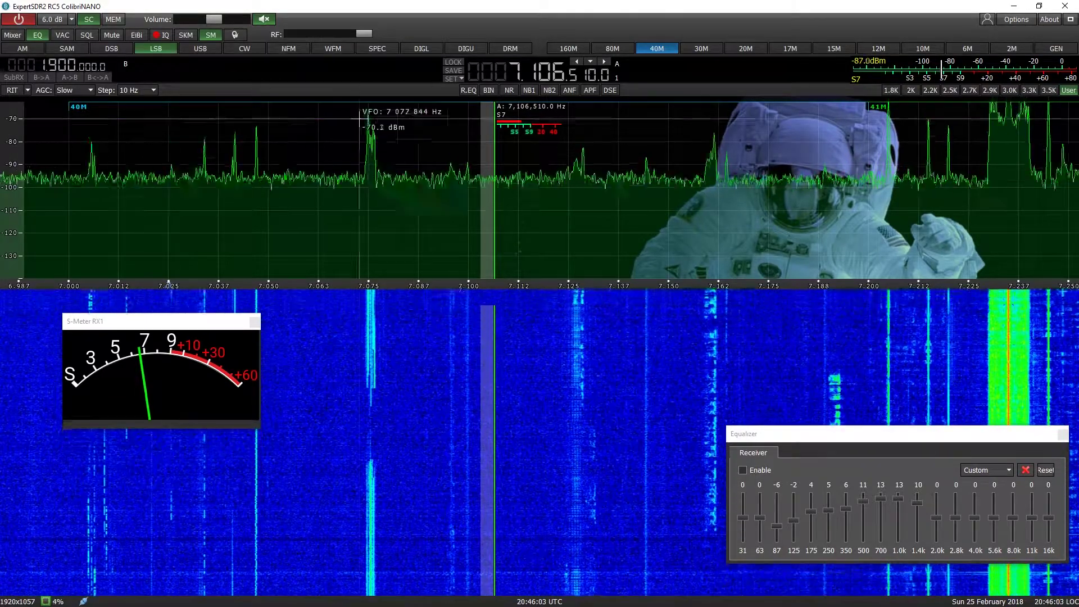
# Step: Examine the spectrum display options, including the available FFT sizes, and keep the FFT size at 16384
pyautogui.click(1009, 22)
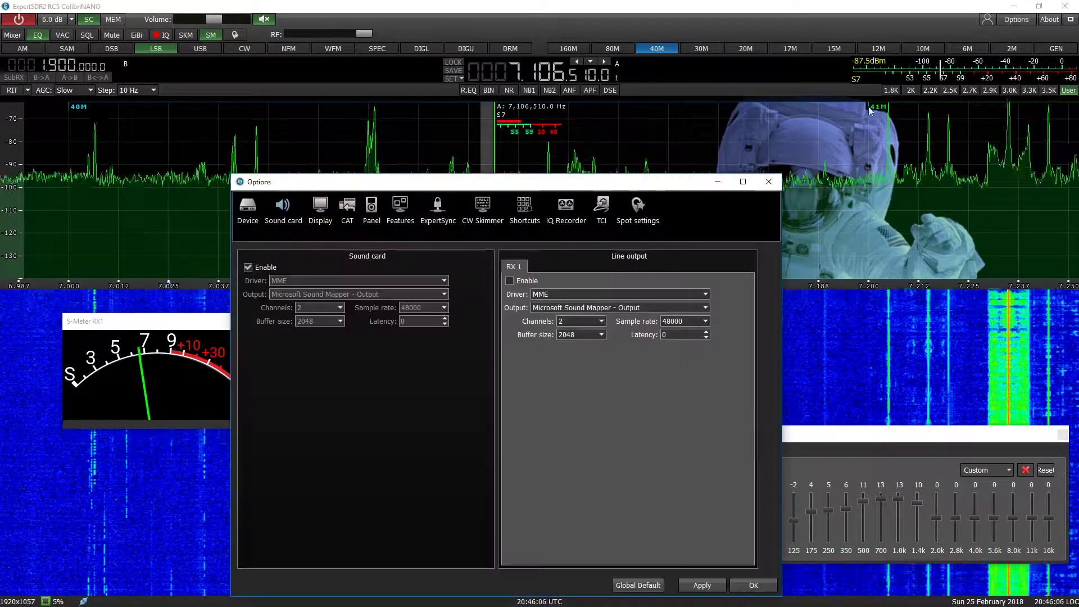
pyautogui.click(328, 204)
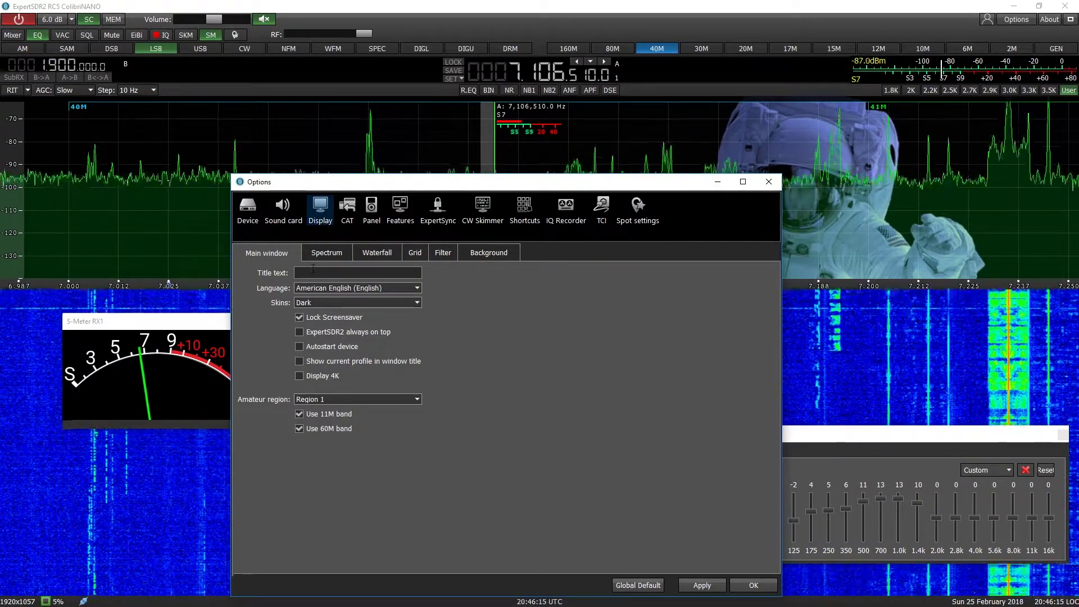
pyautogui.click(326, 253)
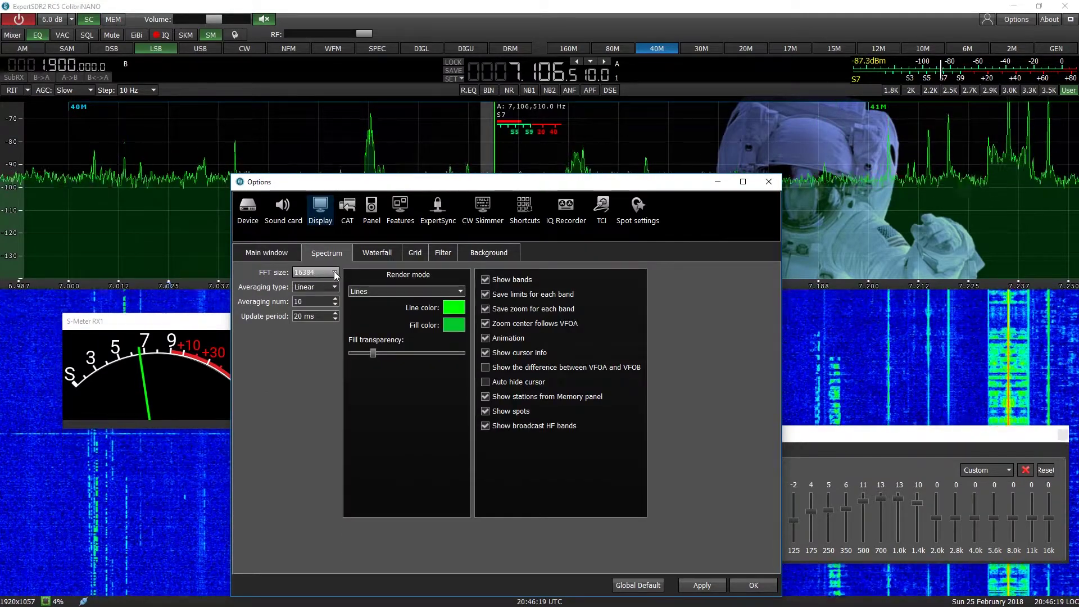
pyautogui.click(335, 273)
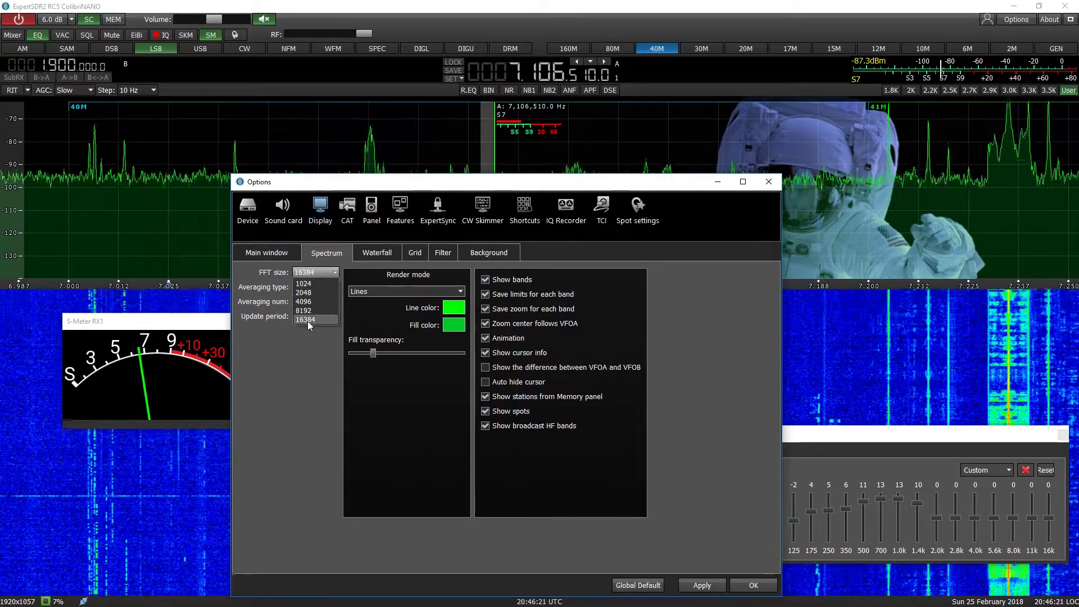
pyautogui.click(295, 333)
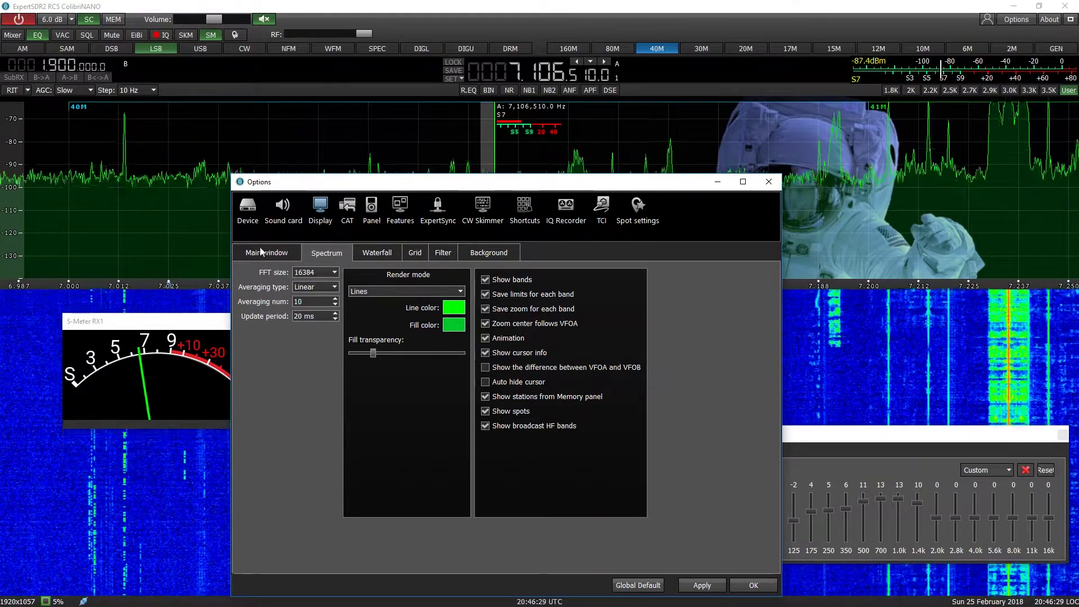
# Step: Review the main window, grid, filter and background pages of the display options
pyautogui.click(279, 255)
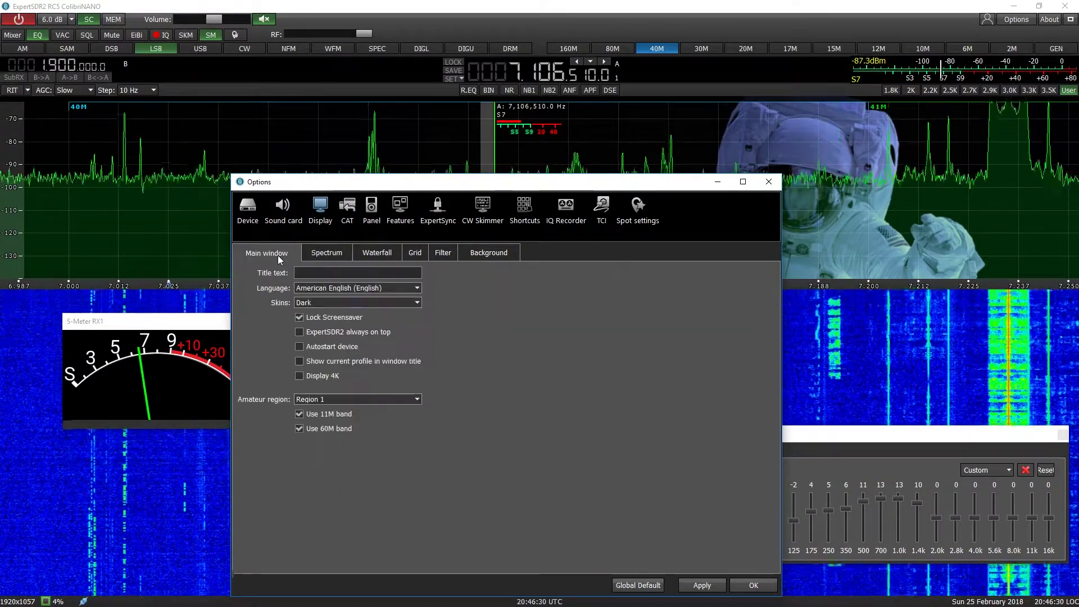
pyautogui.click(416, 254)
pyautogui.click(443, 254)
pyautogui.click(485, 253)
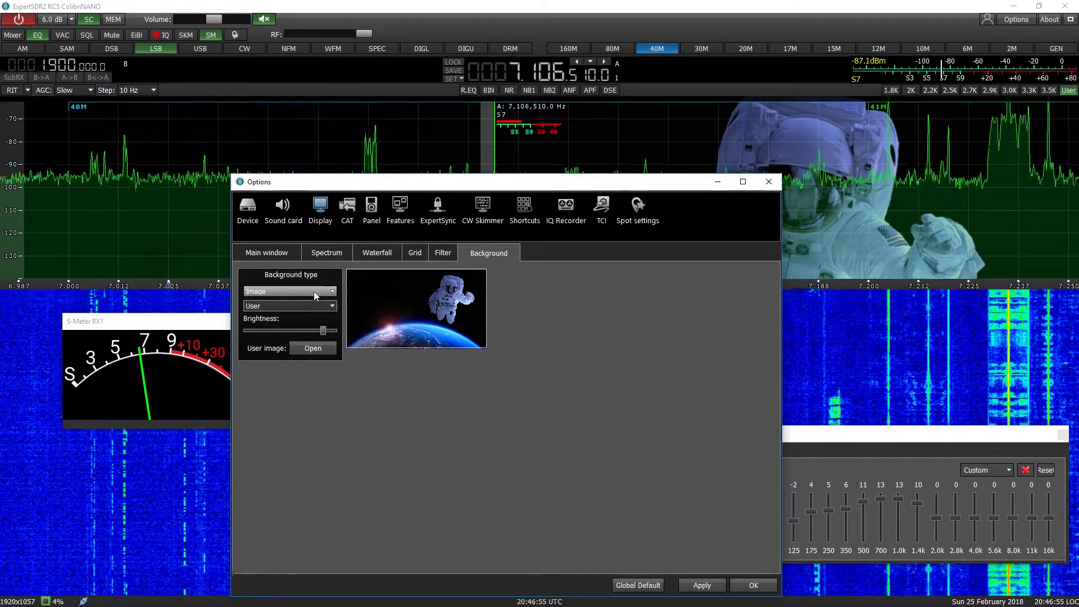
# Step: Keep Image as the spectrum's background type and raise the background brightness slightly
pyautogui.click(332, 292)
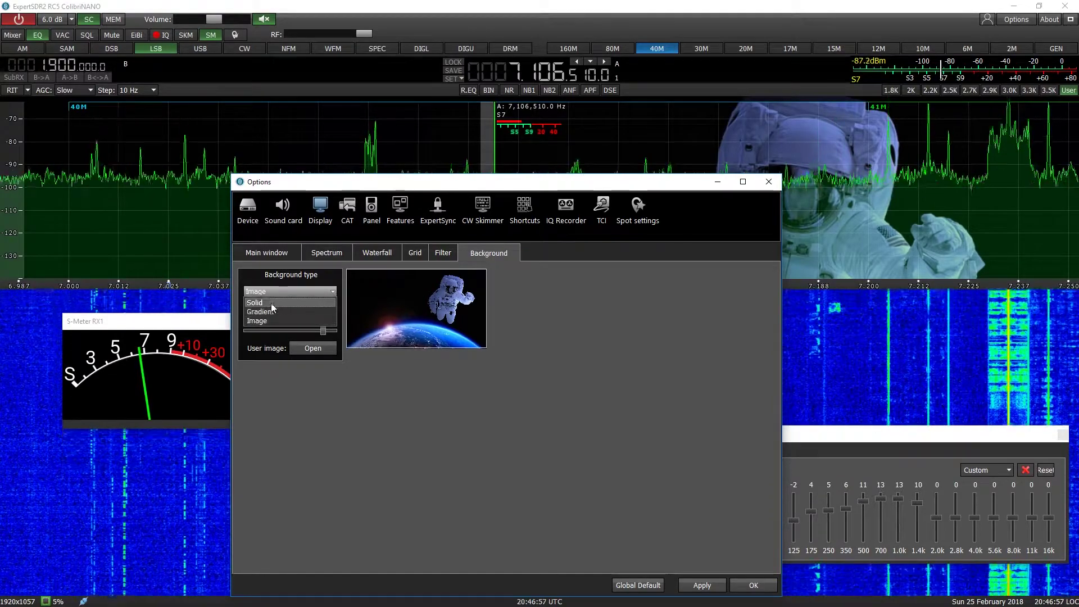
pyautogui.click(277, 321)
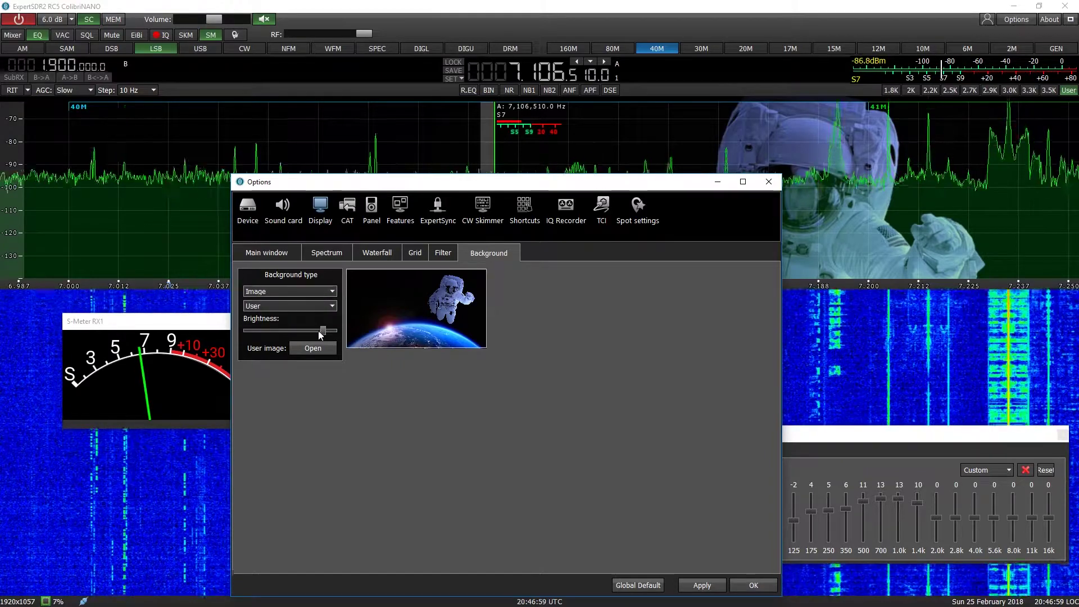
pyautogui.moveTo(321, 335)
pyautogui.mouseDown()
pyautogui.moveTo(296, 334)
pyautogui.moveTo(334, 333)
pyautogui.mouseUp()
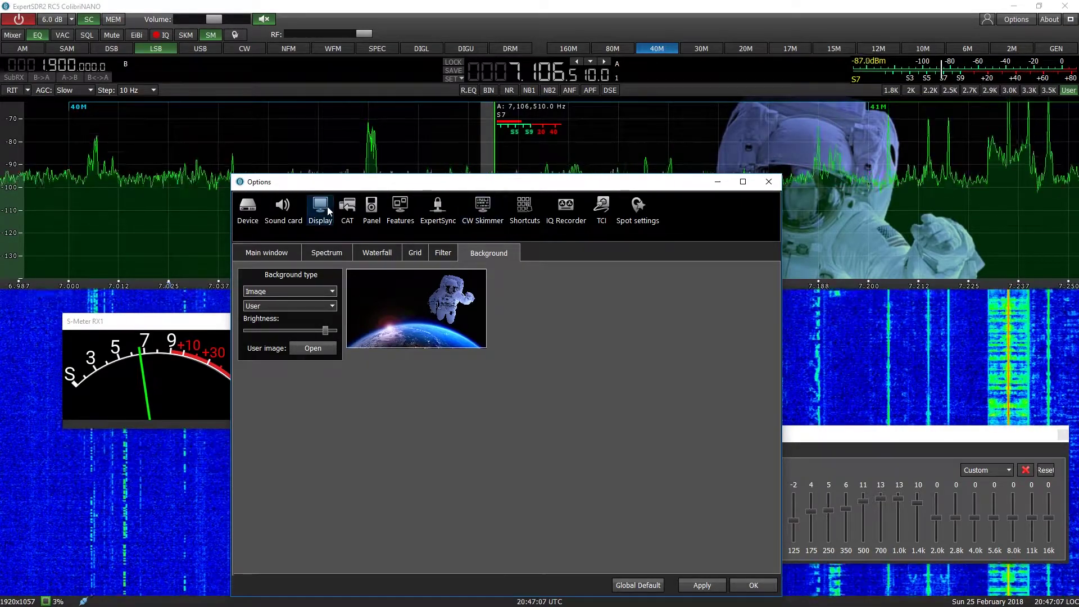
# Step: Examine the options for CAT control, the E-Coder panel, programs launched at startup and ExpertSync
pyautogui.click(348, 214)
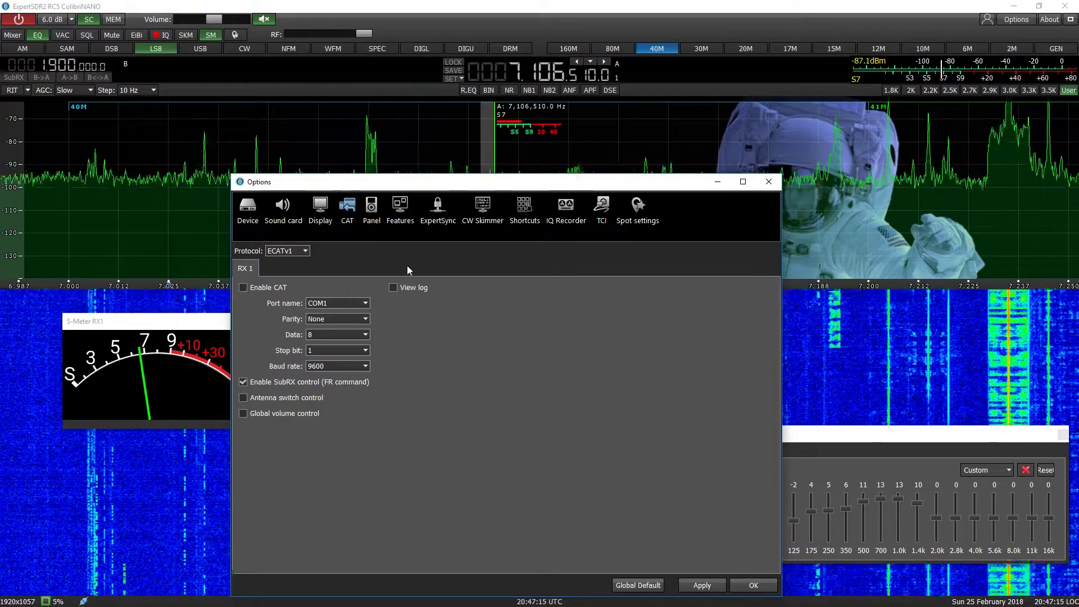
pyautogui.click(371, 217)
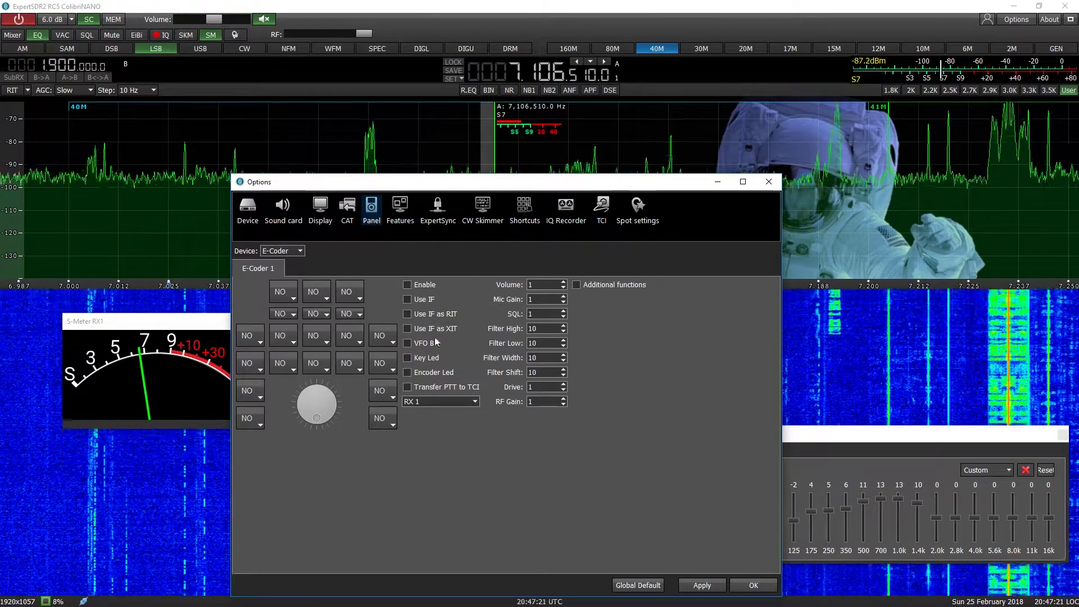
pyautogui.click(399, 213)
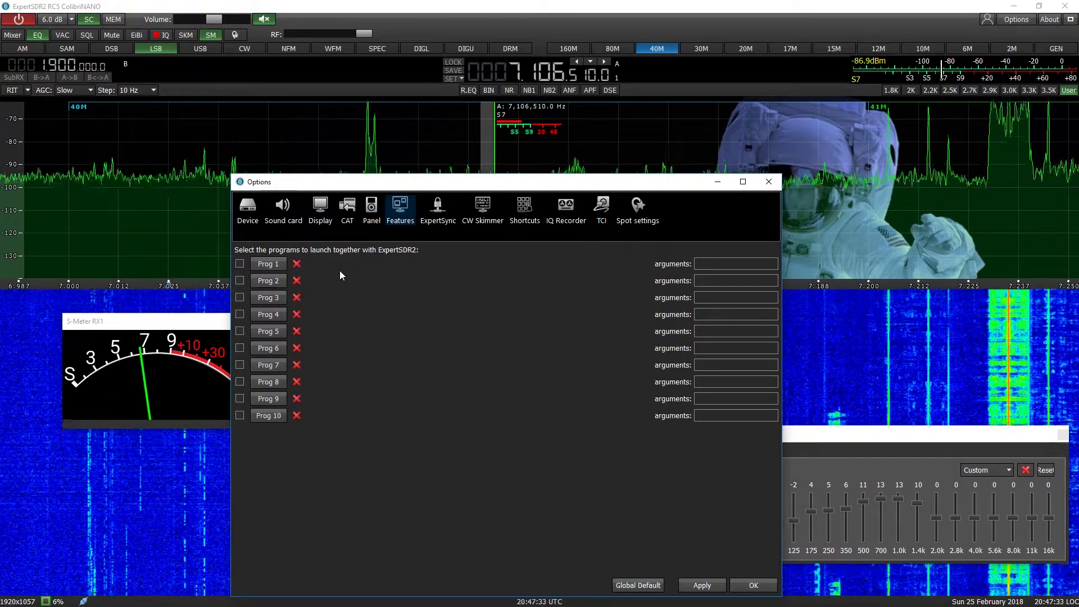
pyautogui.click(442, 220)
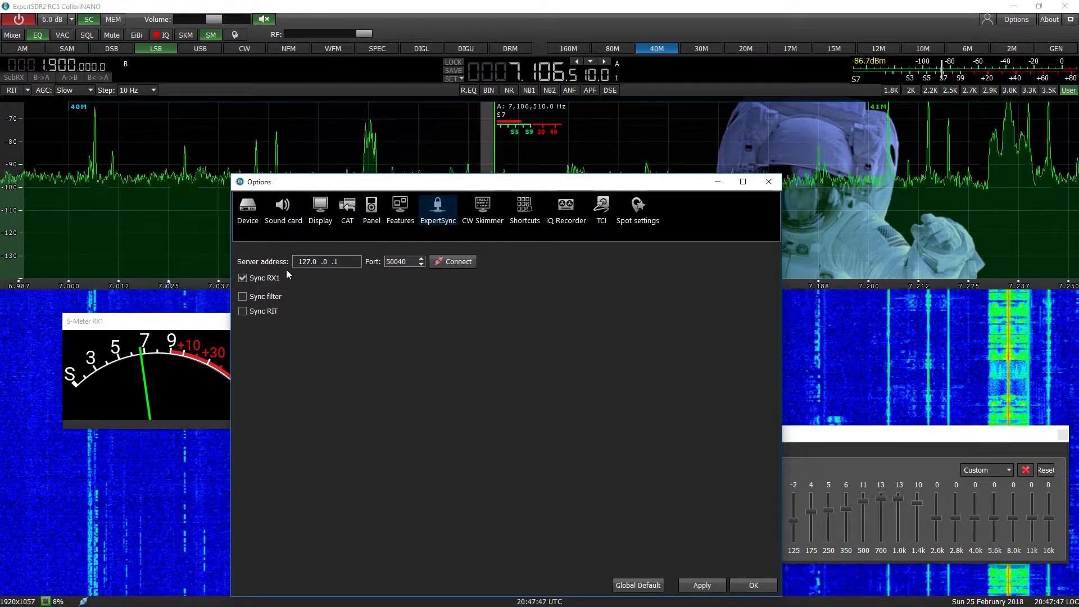
# Step: Review the CW Skimmer, Shortcuts, IQ Recorder, TCI and Spot settings pages of the options
pyautogui.click(483, 212)
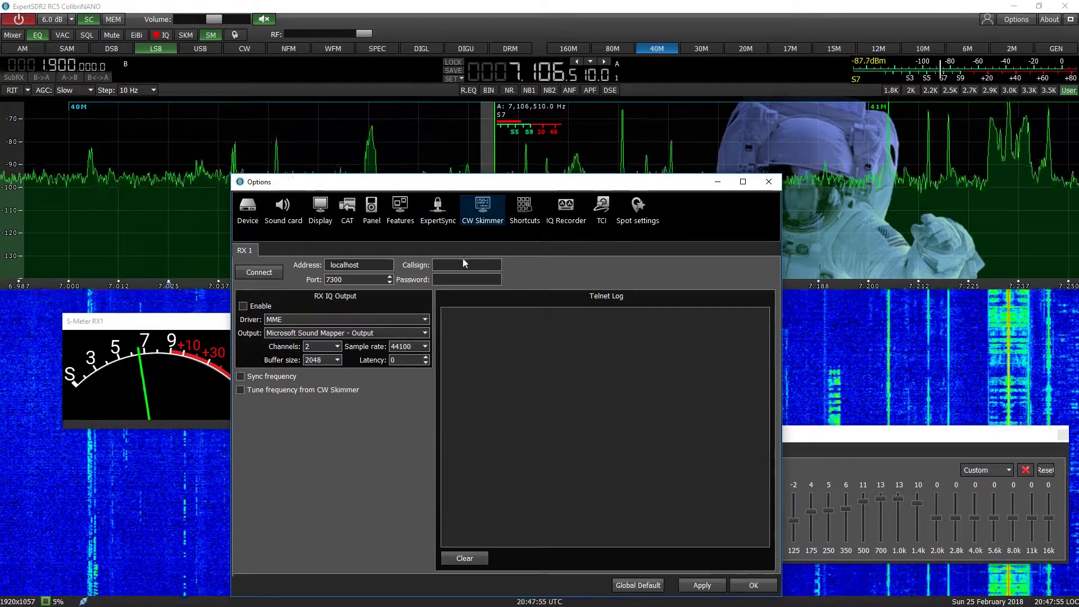
pyautogui.click(525, 214)
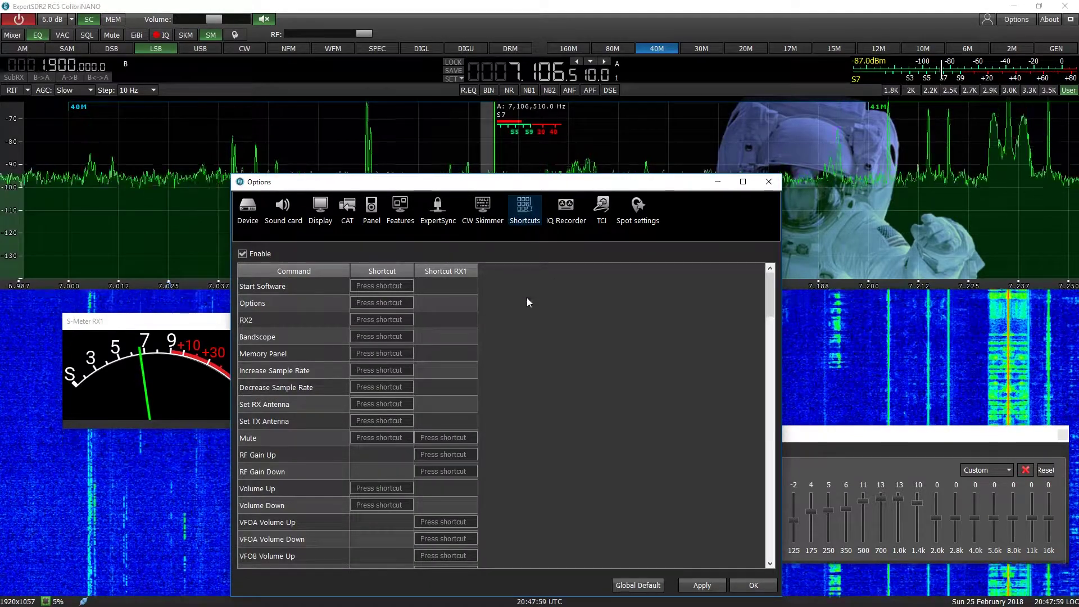
pyautogui.click(565, 216)
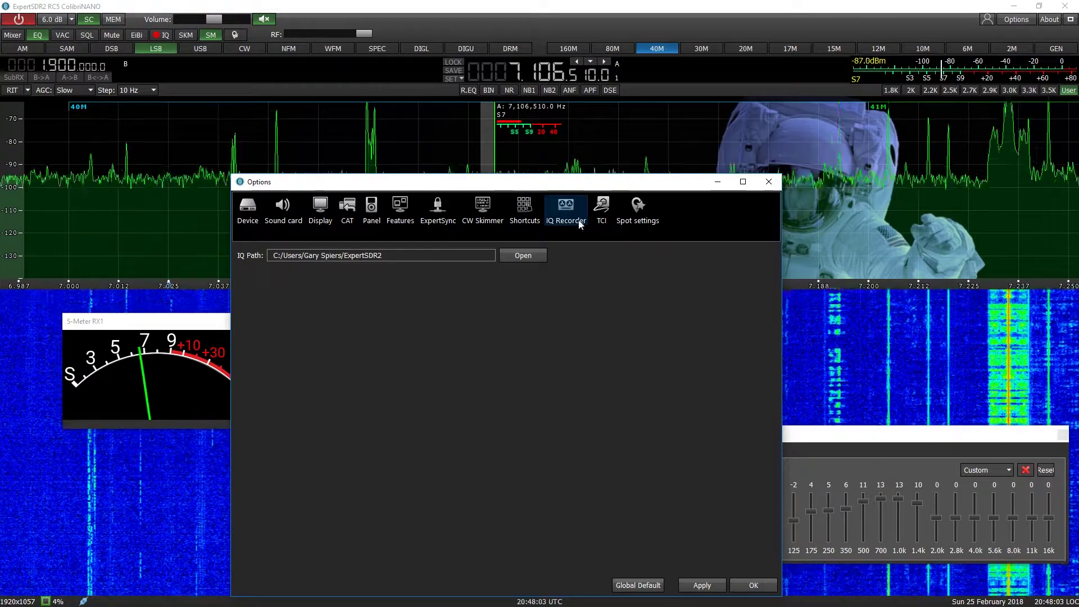
pyautogui.click(598, 216)
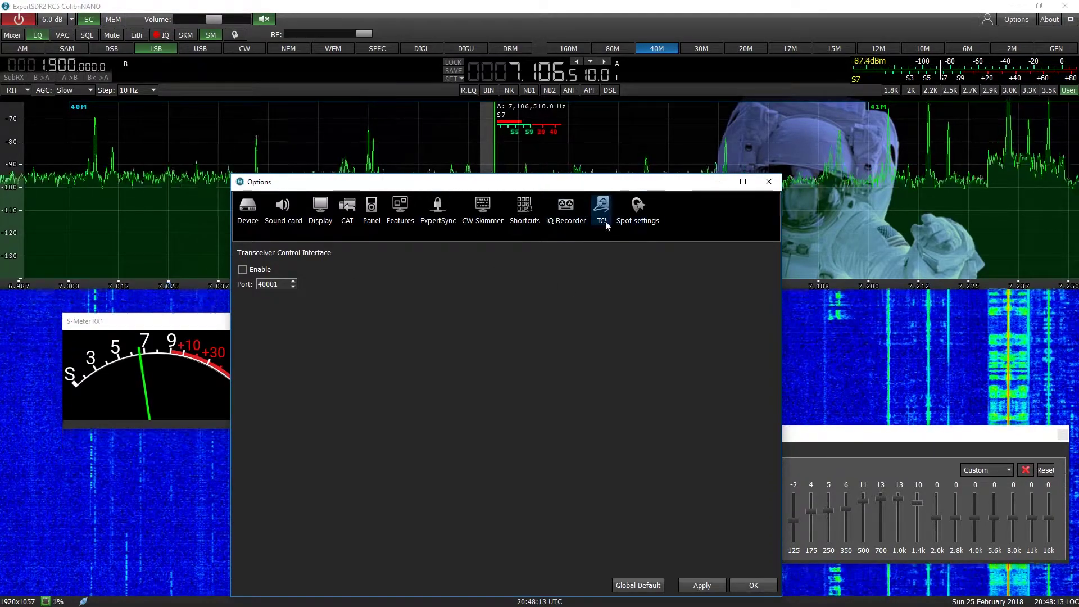
pyautogui.click(634, 216)
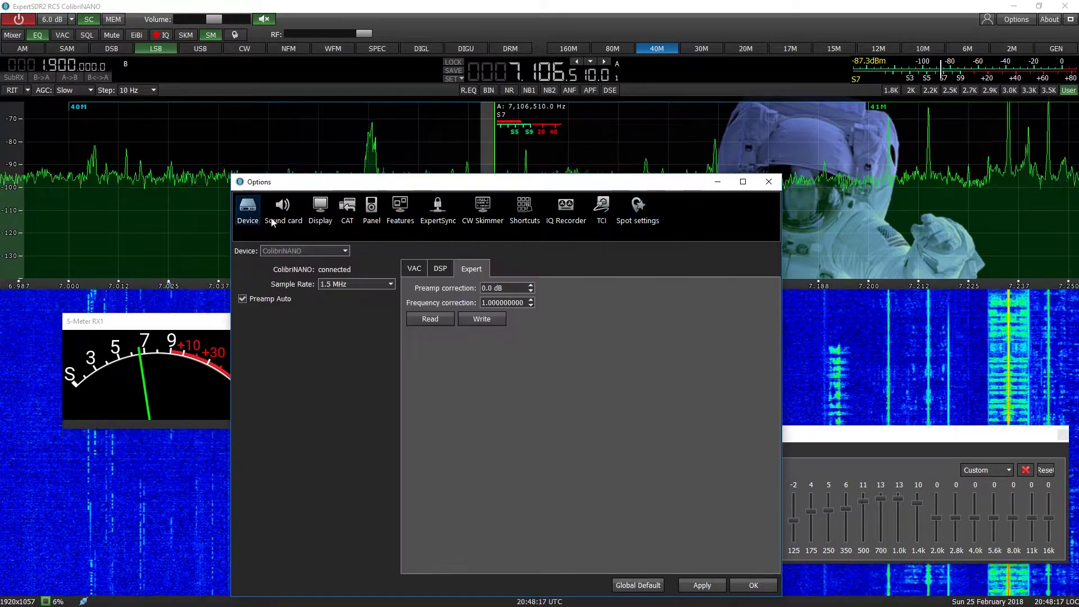
# Step: Review the device's expert, DSP and VAC settings, and close the options window
pyautogui.click(247, 209)
pyautogui.click(441, 269)
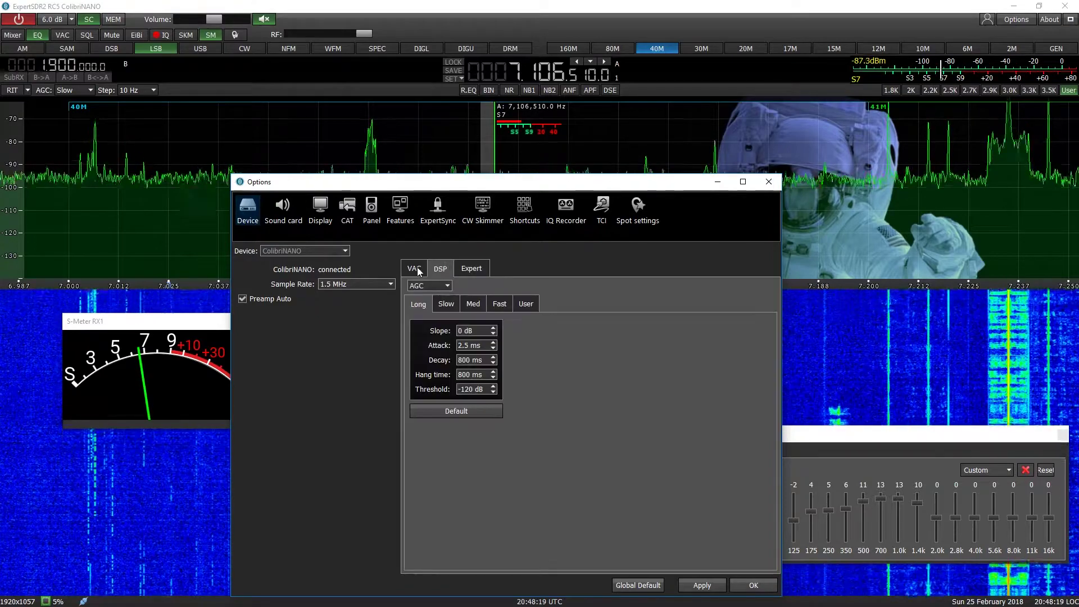
pyautogui.click(419, 269)
pyautogui.click(447, 268)
pyautogui.click(423, 269)
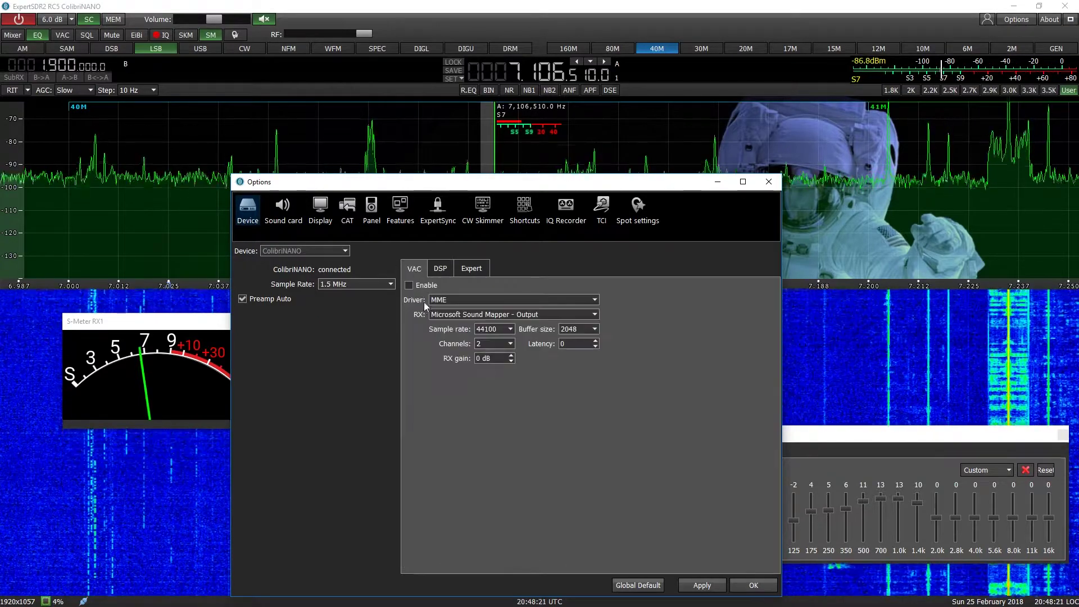
pyautogui.click(768, 182)
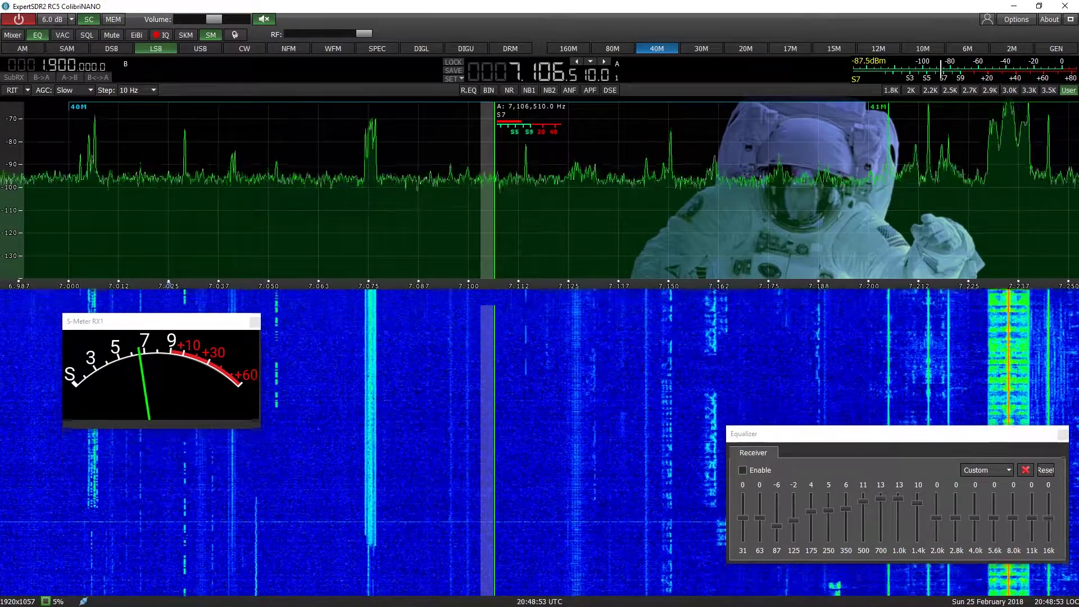
# Step: Move the equalizer window toward the middle, reset all its bands to 0 and close it
pyautogui.click(8, 41)
pyautogui.click(9, 41)
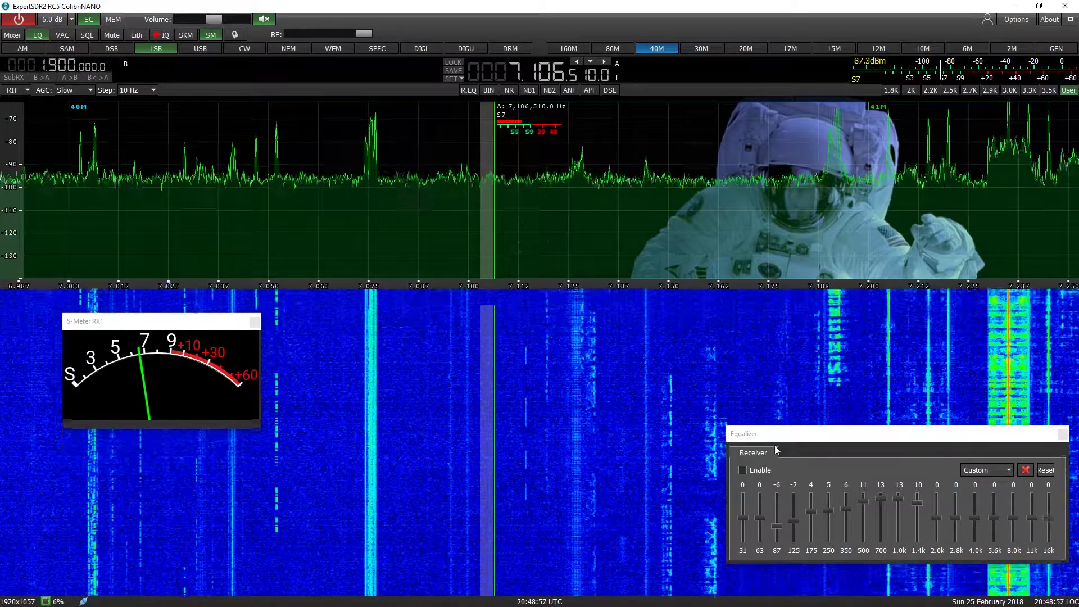
pyautogui.moveTo(877, 433); pyautogui.dragTo(722, 400)
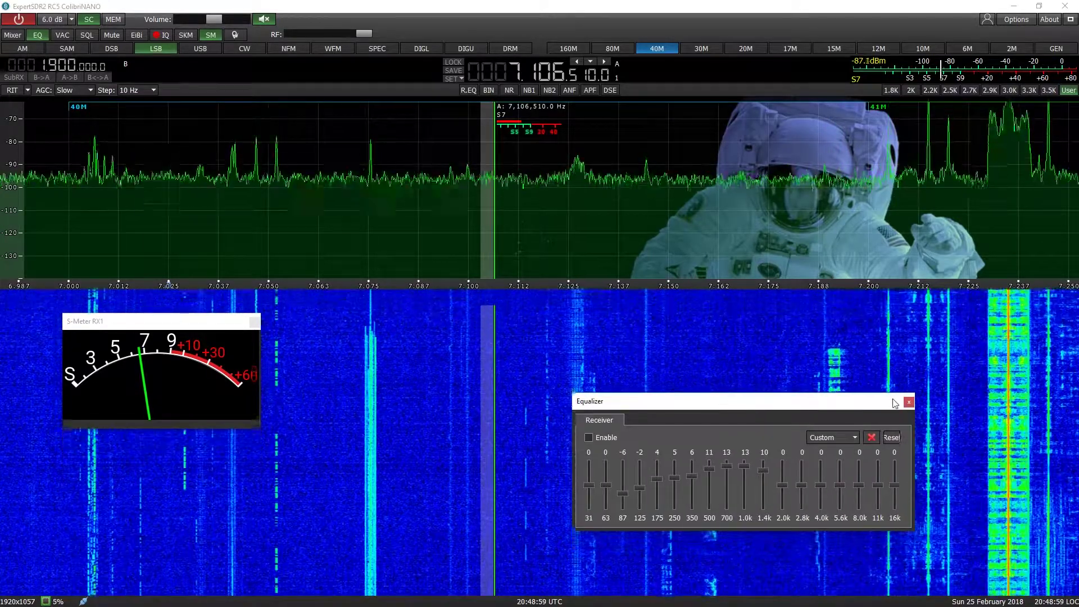
pyautogui.click(891, 437)
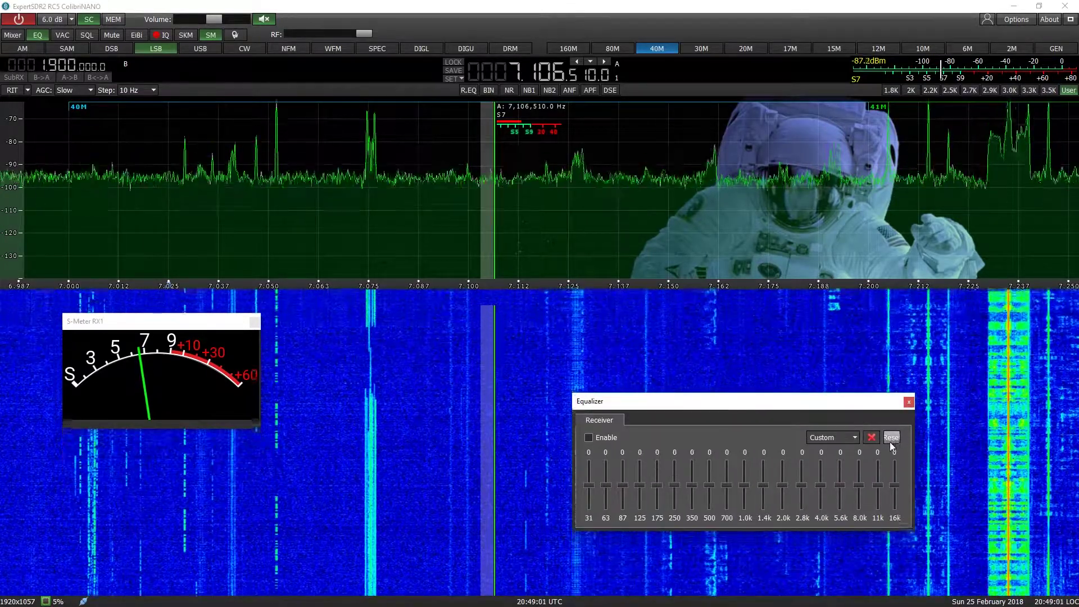
pyautogui.click(907, 403)
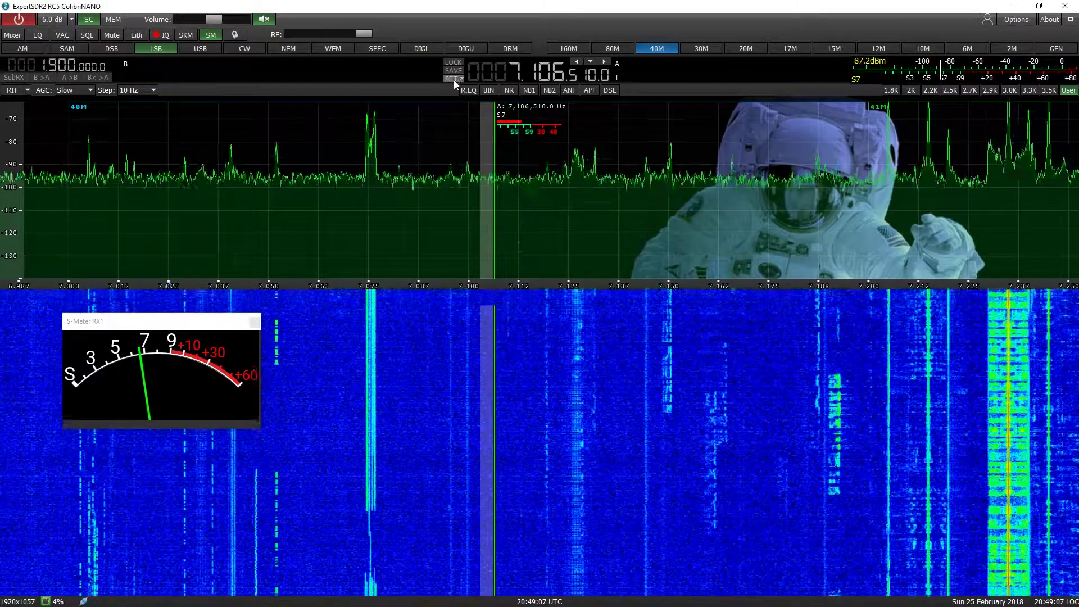
# Step: Bring up the direct frequency entry keypad, dismiss it, and retune VFO A on the spectrum to about 7.112 MHz
pyautogui.click(460, 79)
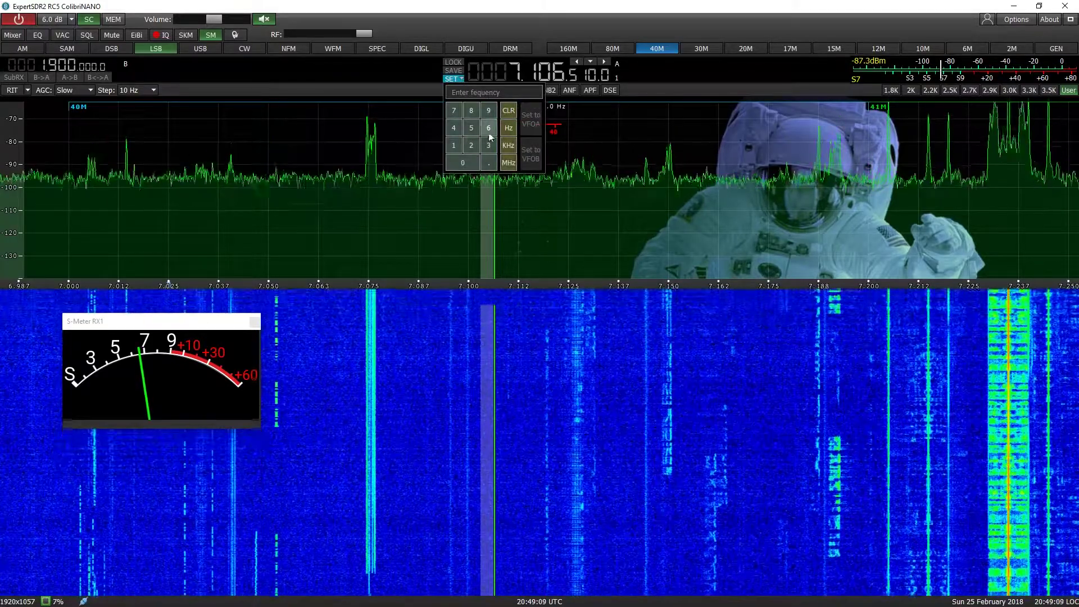
pyautogui.click(450, 122)
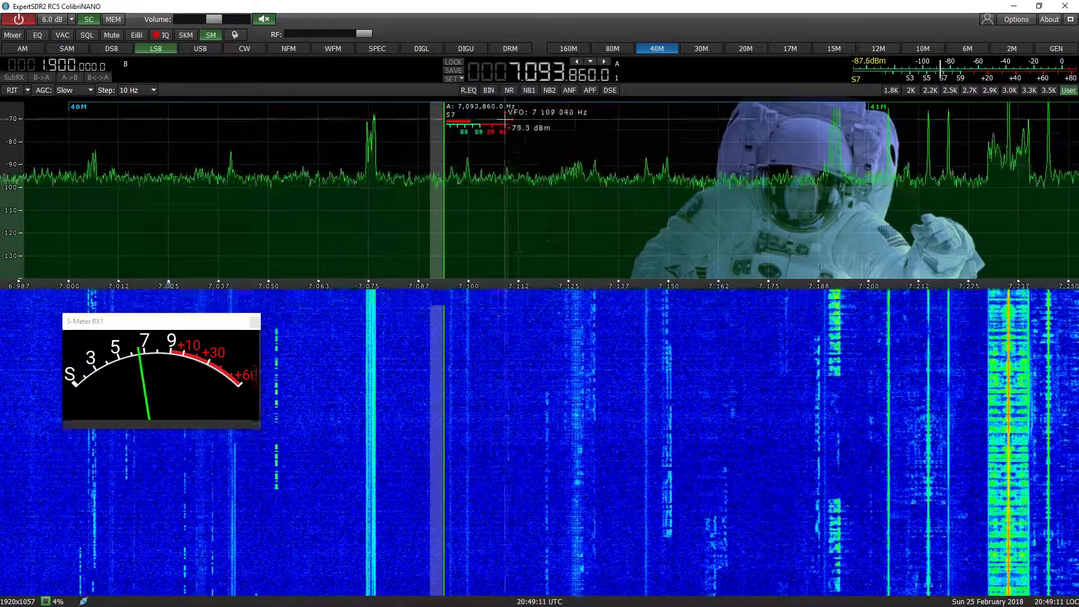
pyautogui.moveTo(454, 119); pyautogui.dragTo(516, 113)
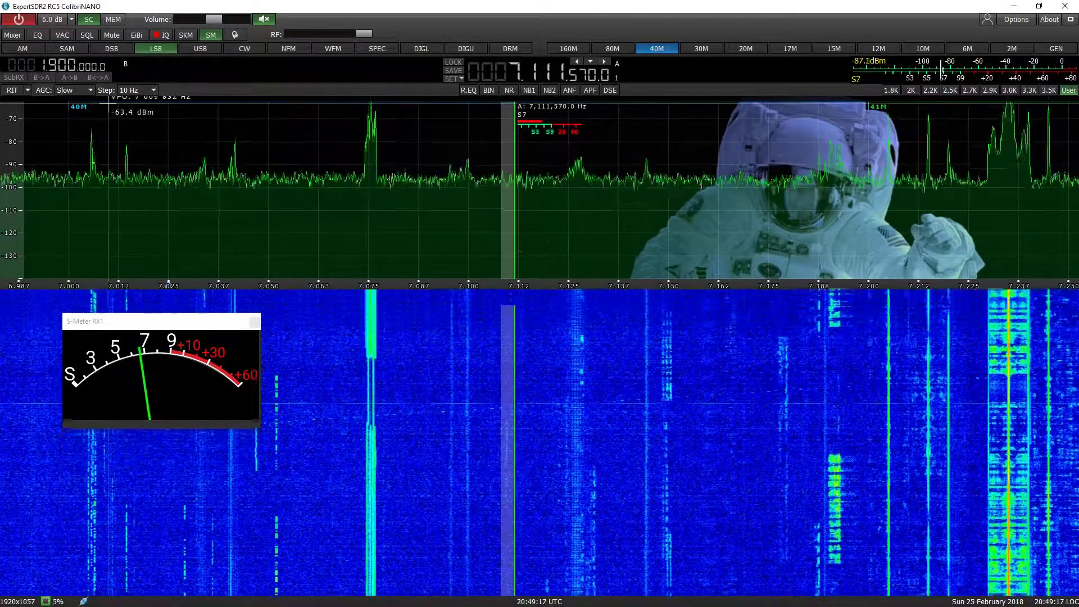
# Step: Examine the tuning step, AGC and RIT options without changing them
pyautogui.click(152, 88)
pyautogui.click(188, 92)
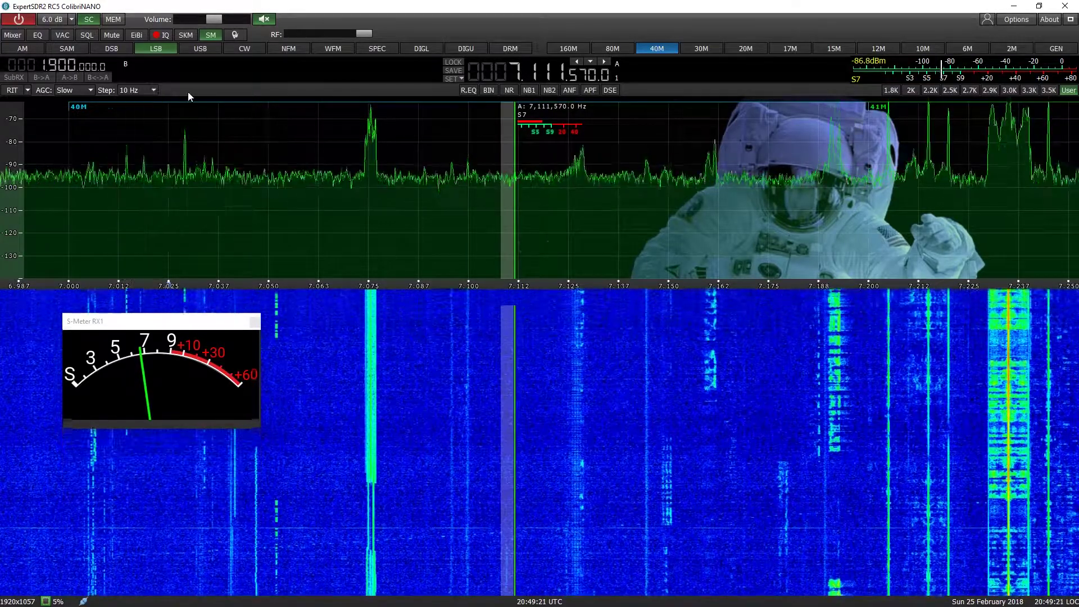
pyautogui.click(89, 90)
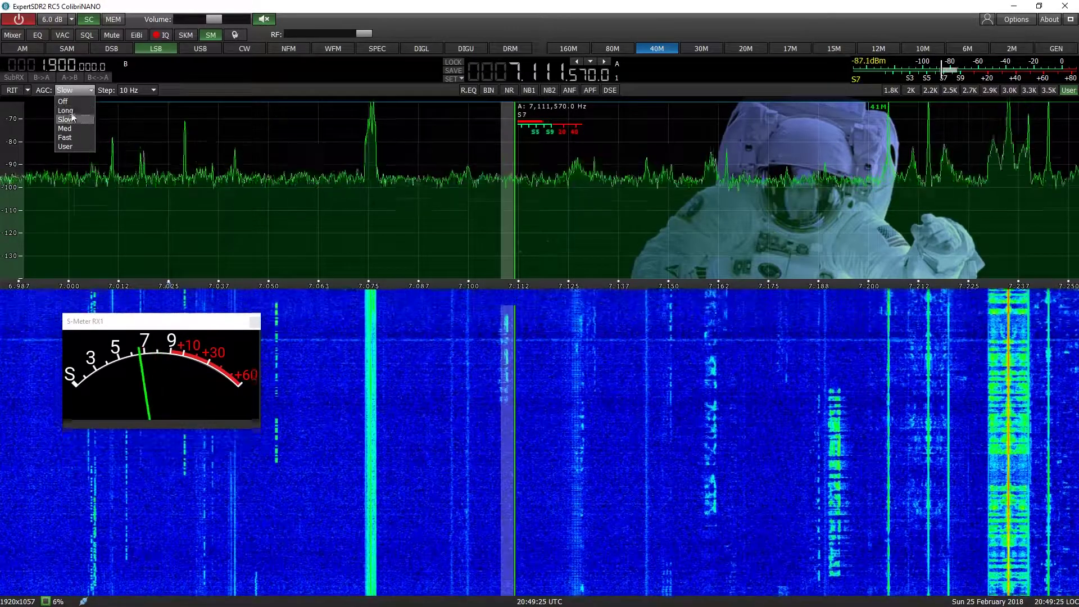
pyautogui.click(197, 90)
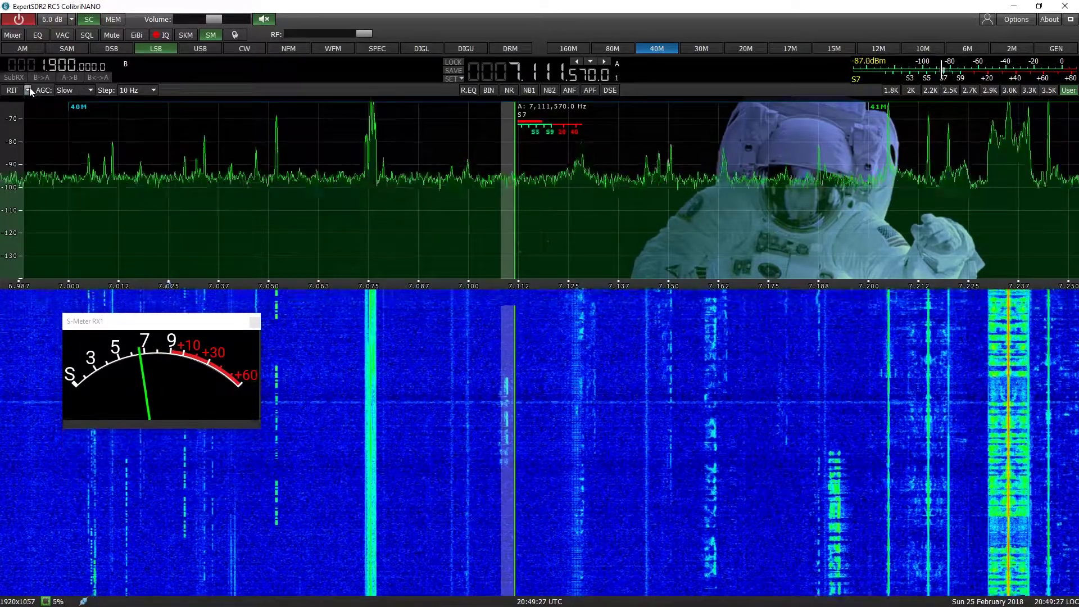
pyautogui.click(28, 91)
pyautogui.click(28, 90)
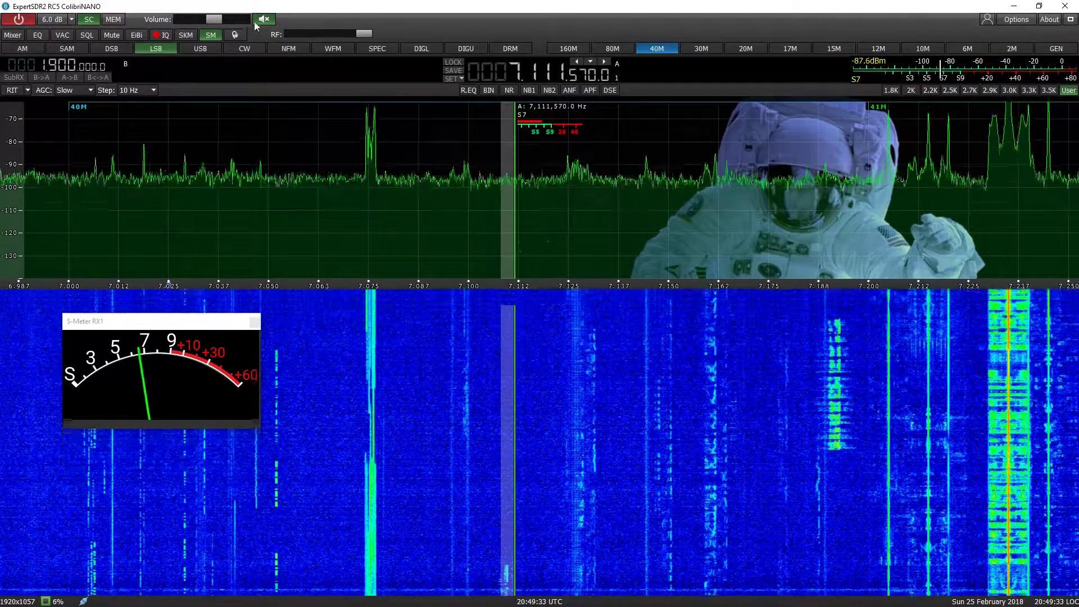
pyautogui.moveTo(289, 35)
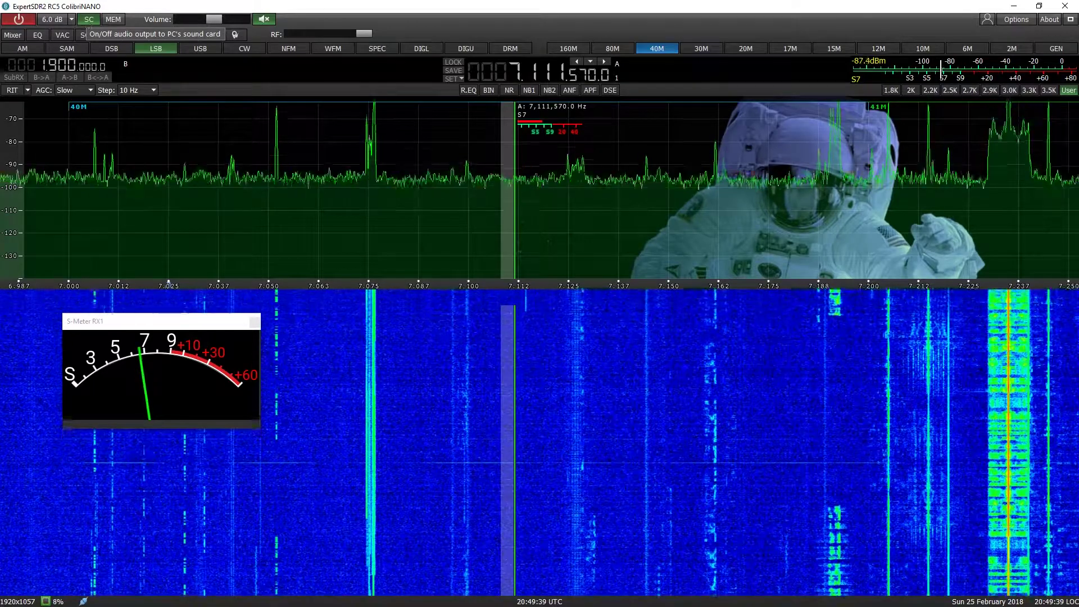
# Step: Tune VFO A to about 7.162 MHz on the spectrum, and raise its frequency digits to 7.232160 MHz
pyautogui.moveTo(502, 144); pyautogui.dragTo(709, 192)
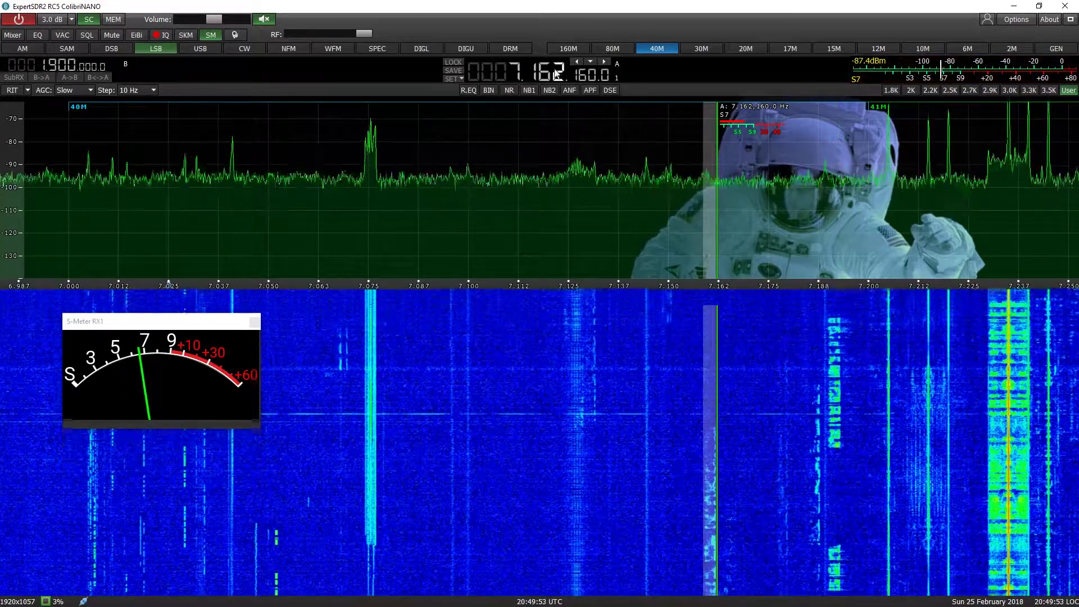
pyautogui.scroll(1, 549, 74)
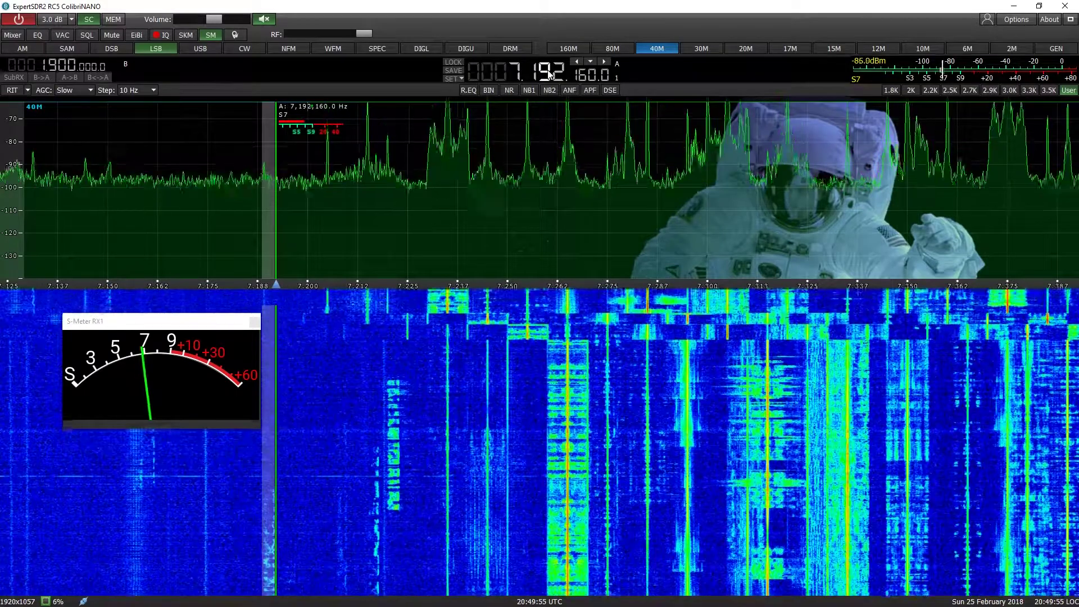
pyautogui.scroll(2, 548, 74)
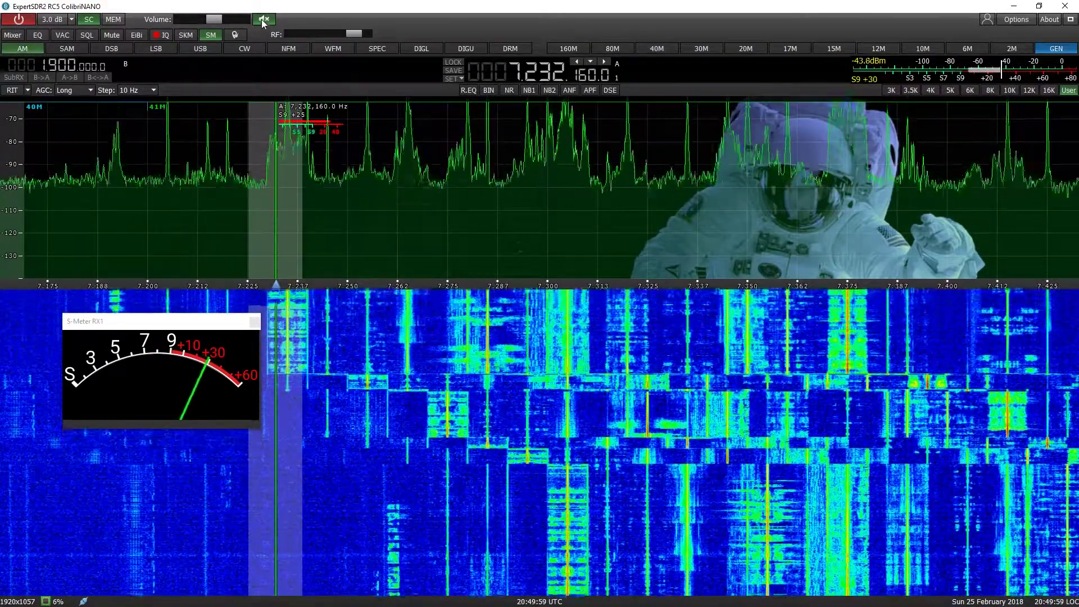
# Step: Sweep VFO A across the AM signals between about 7.25 and 7.415 MHz, settle on 7.400080 MHz and mute the audio
pyautogui.moveTo(298, 211)
pyautogui.mouseDown()
pyautogui.moveTo(544, 211)
pyautogui.moveTo(494, 211)
pyautogui.moveTo(786, 173)
pyautogui.mouseUp()
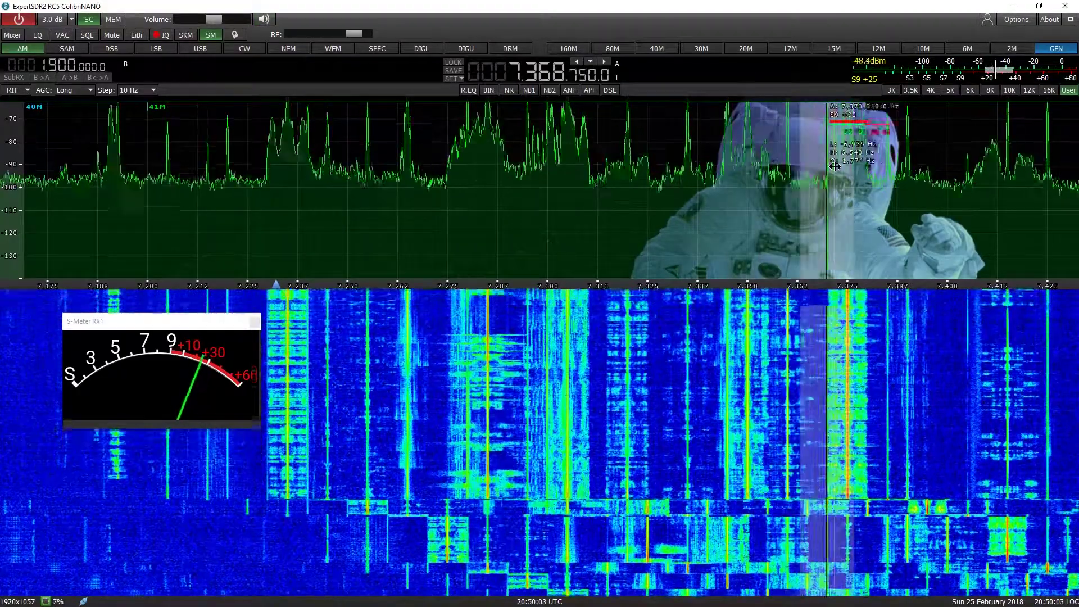
pyautogui.moveTo(688, 187); pyautogui.dragTo(472, 194)
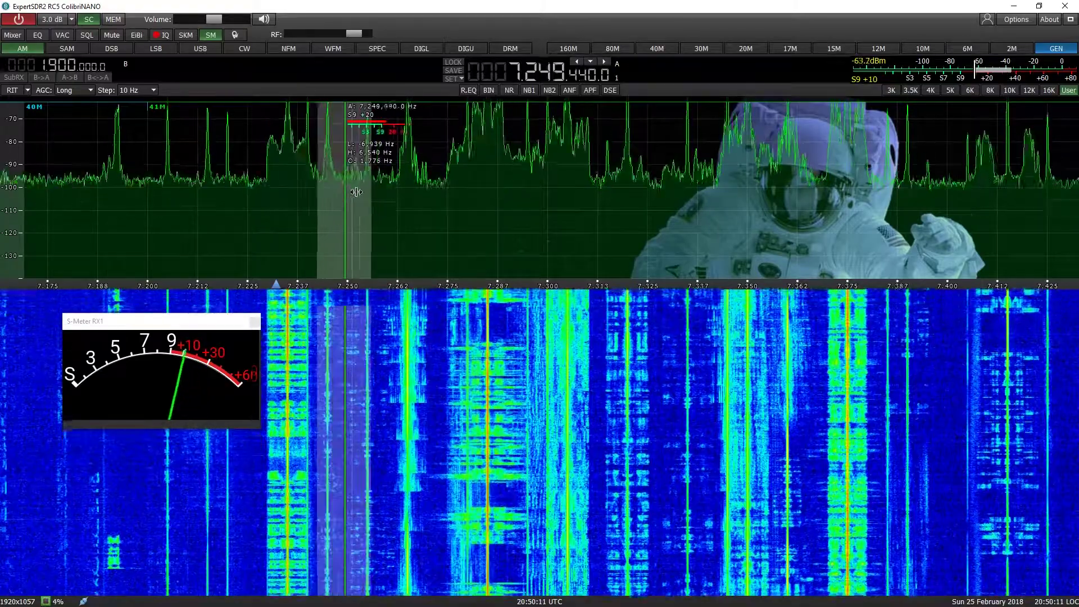
pyautogui.moveTo(357, 192)
pyautogui.mouseDown()
pyautogui.moveTo(89, 189)
pyautogui.moveTo(913, 130)
pyautogui.mouseUp()
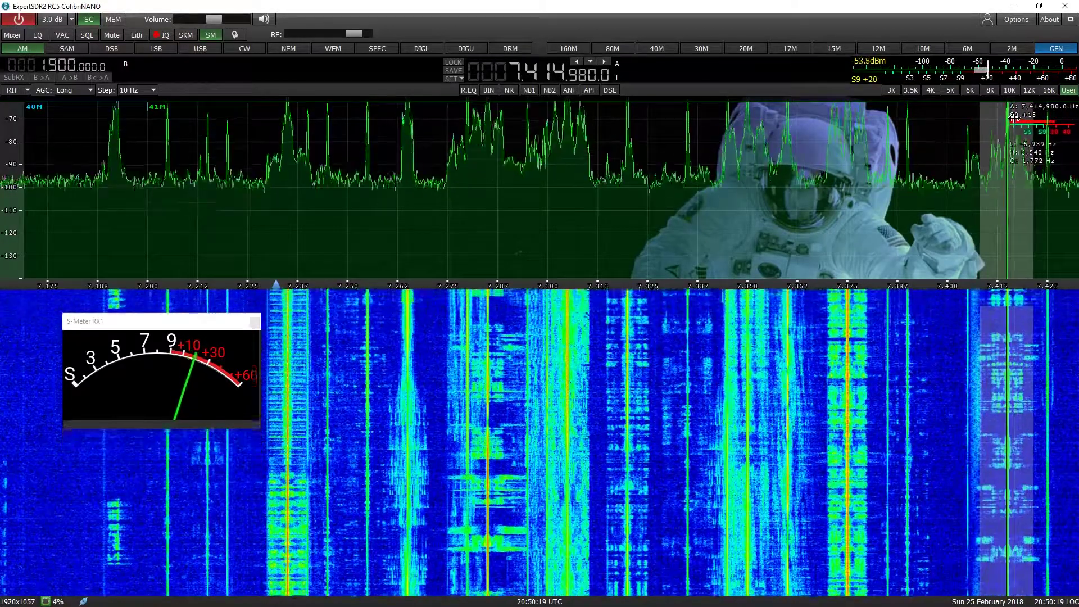
pyautogui.moveTo(1014, 116); pyautogui.dragTo(967, 124)
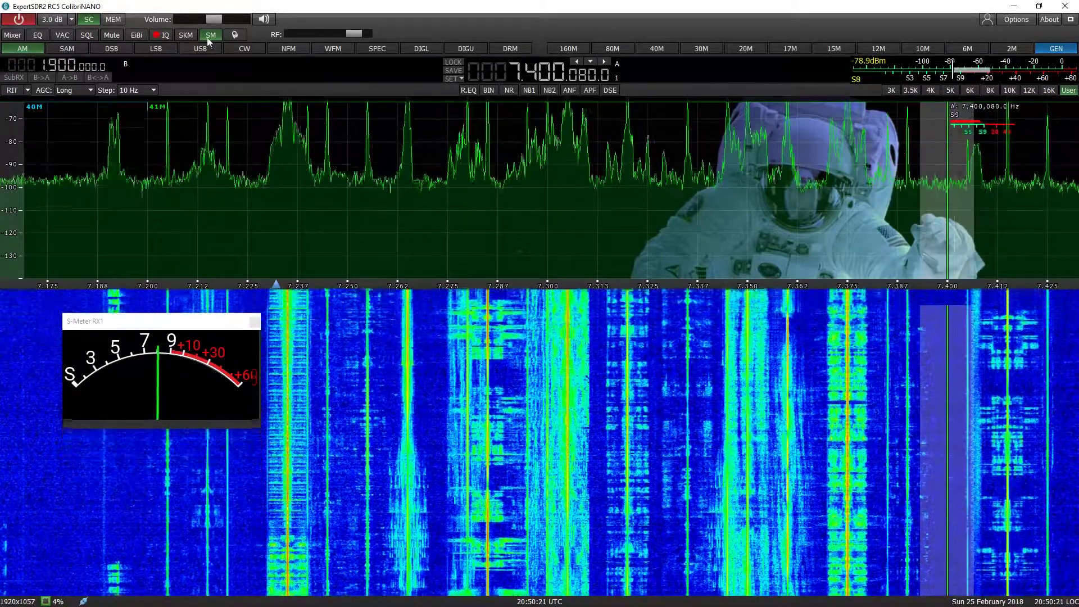
pyautogui.click(262, 19)
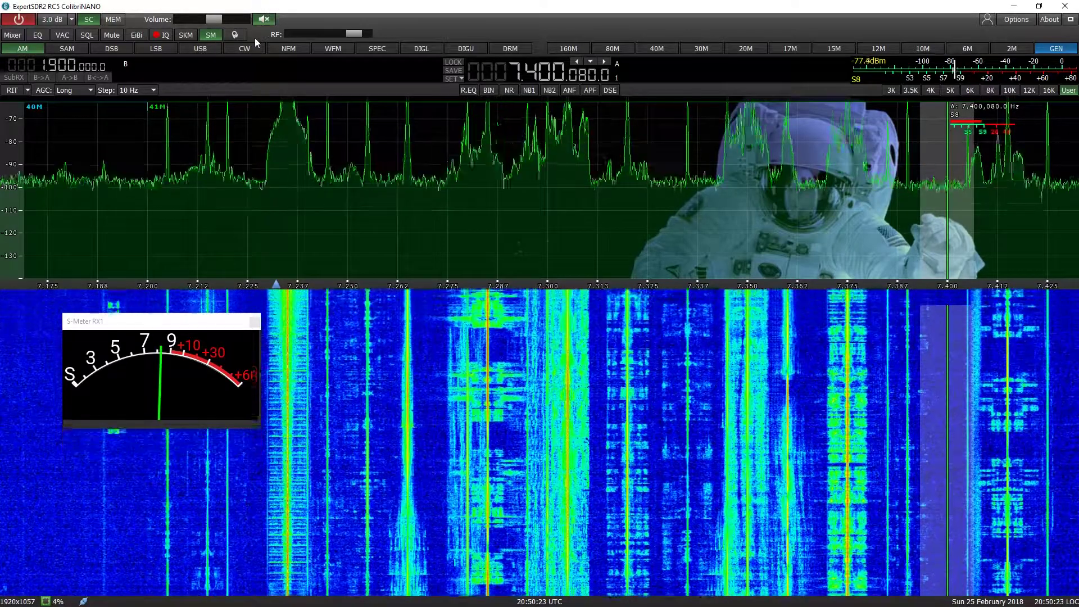